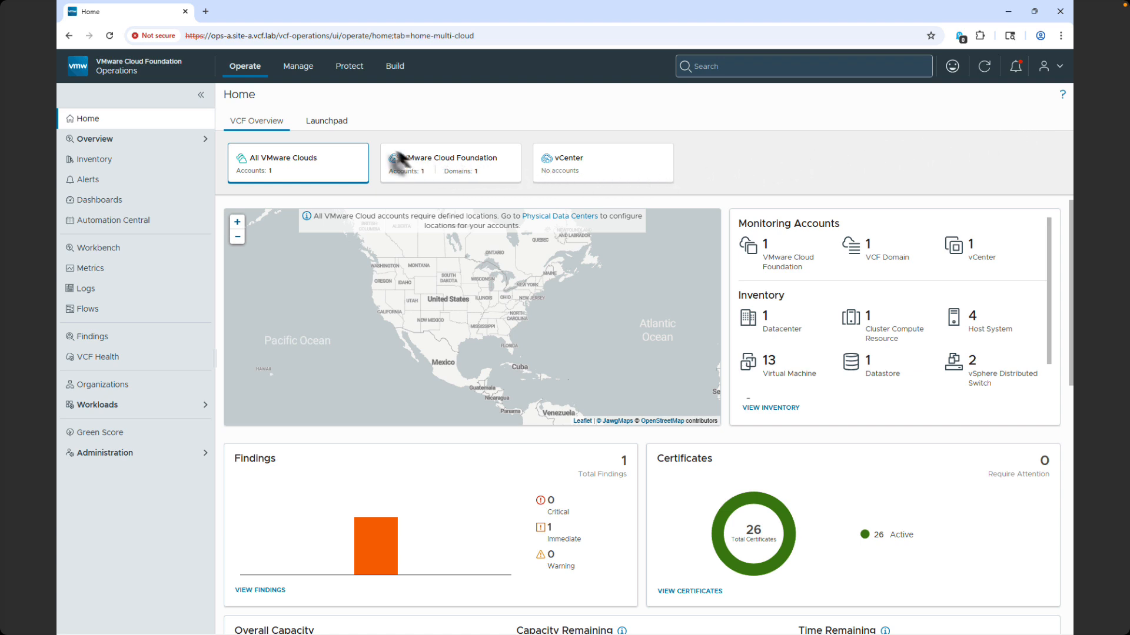
View the Launchpad overview, open fleet certificate management and inspect all columns of the VCF Management certificate table.
{"action": "left_click", "coordinate": [339, 122]}
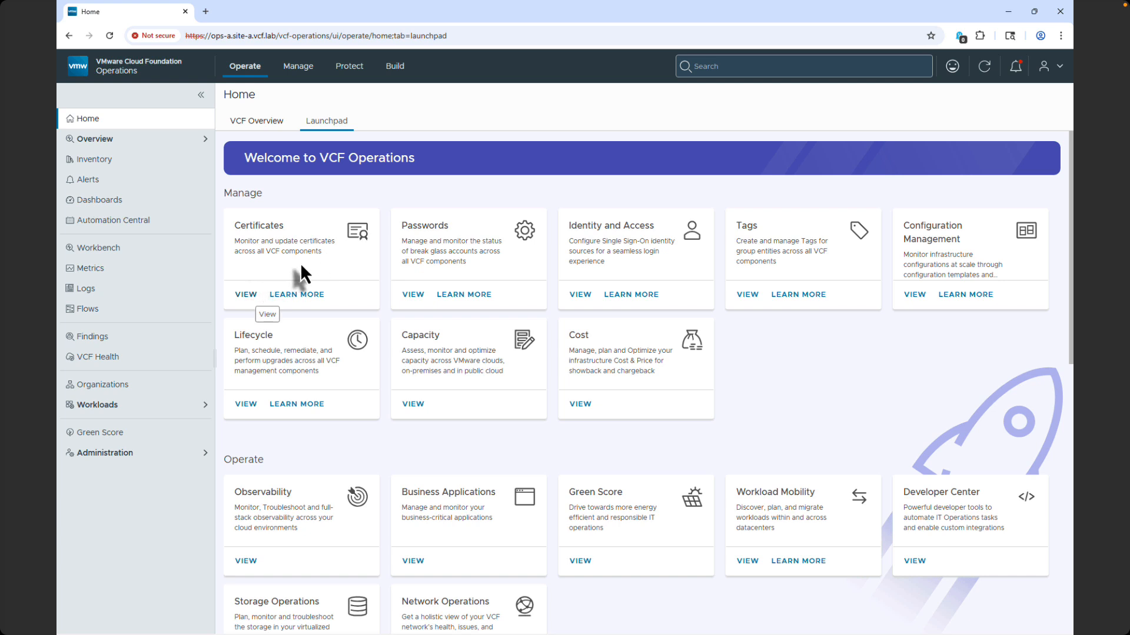
{"action": "left_click", "coordinate": [294, 71]}
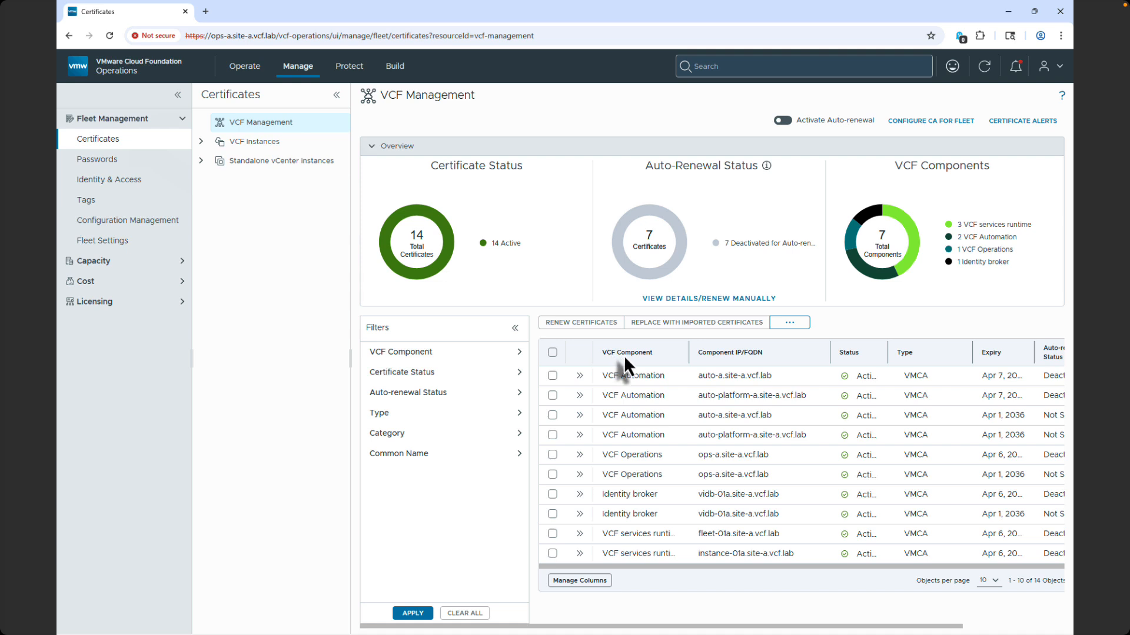
{"action": "left_click", "coordinate": [514, 328]}
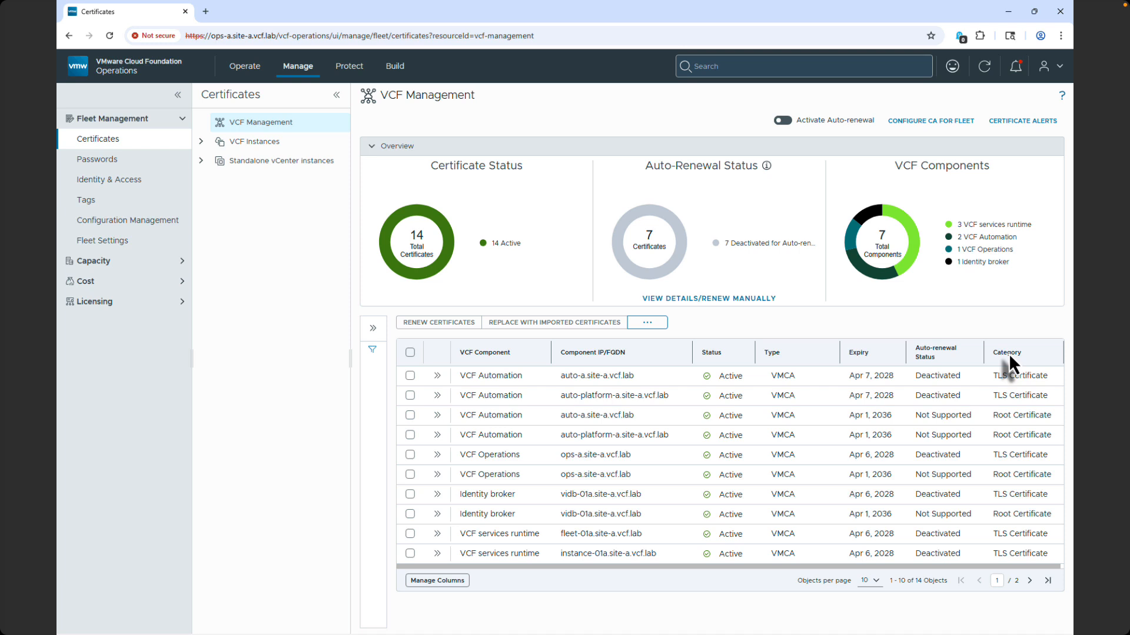
{"action": "left_click", "coordinate": [373, 328]}
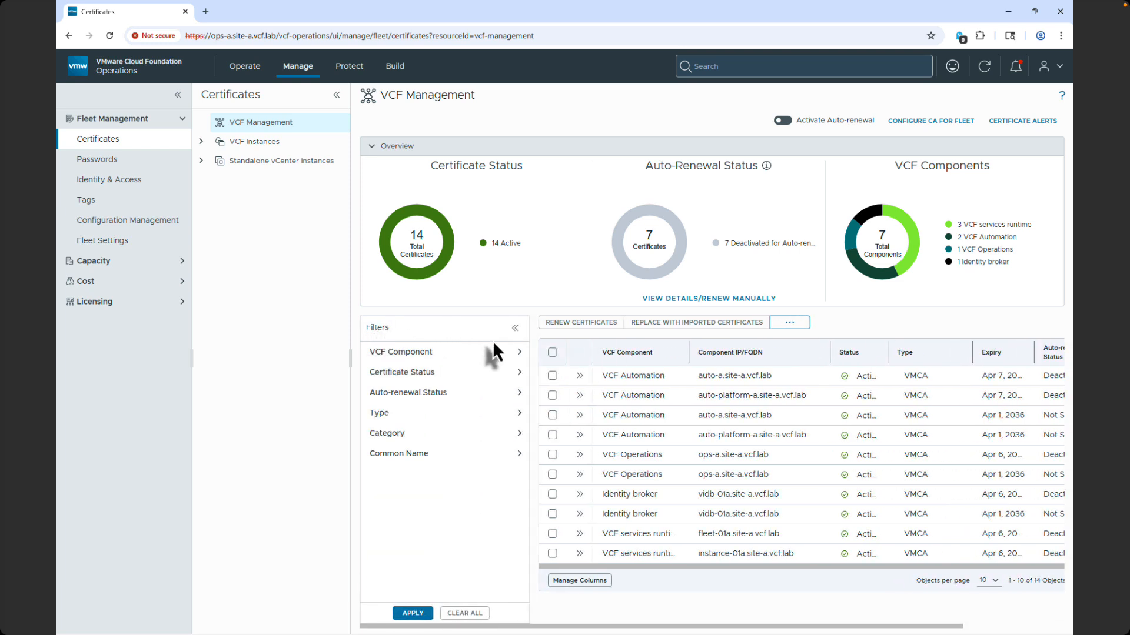
Examine the options under each VCF Management certificate filter, from VCF Component through Common Name.
{"action": "left_click", "coordinate": [520, 352]}
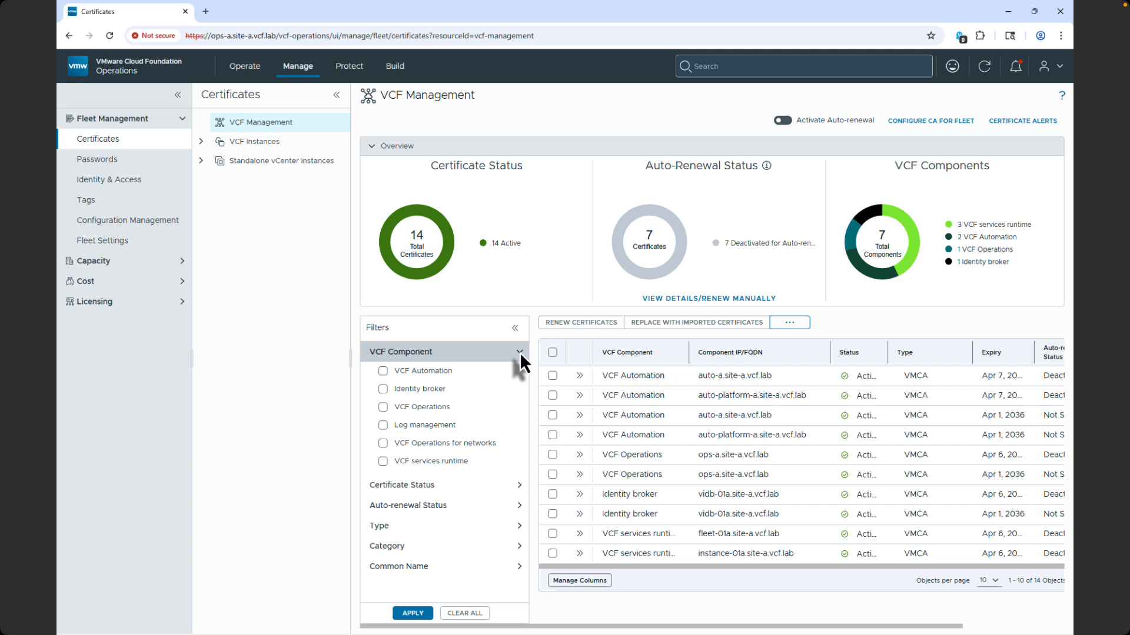
{"action": "left_click", "coordinate": [520, 352]}
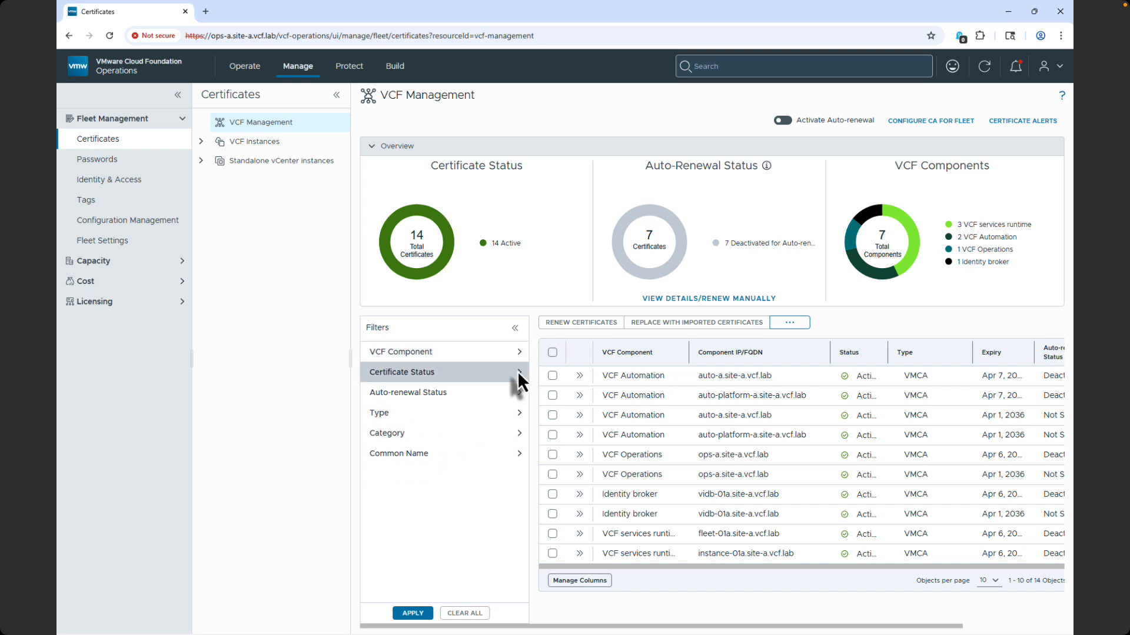
{"action": "left_click", "coordinate": [519, 373]}
{"action": "left_click", "coordinate": [519, 372]}
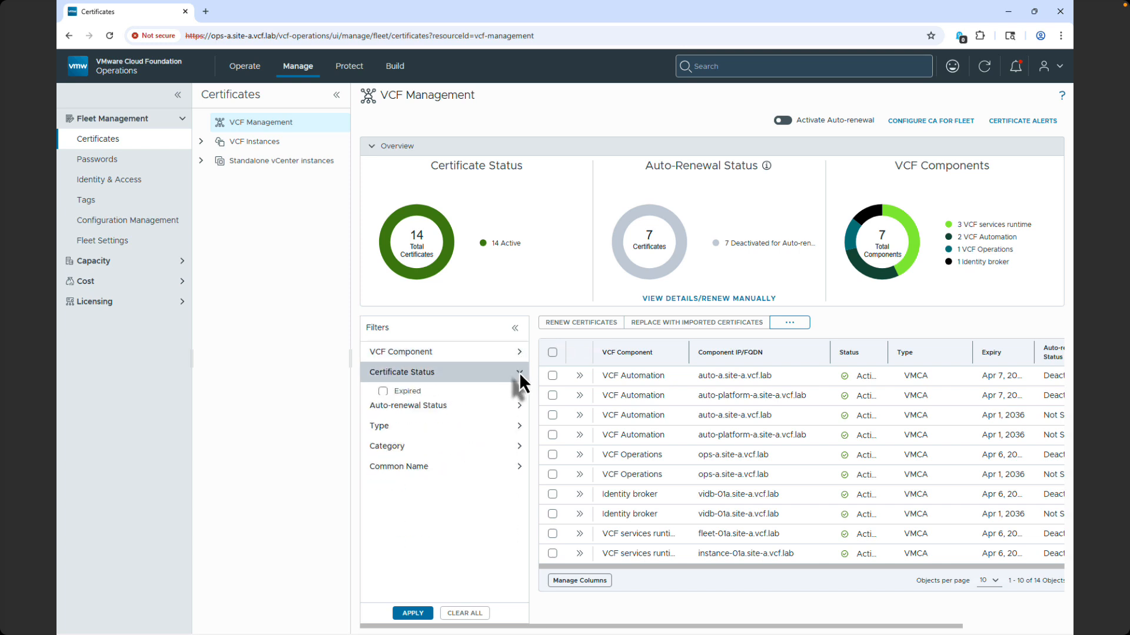
{"action": "left_click", "coordinate": [520, 390]}
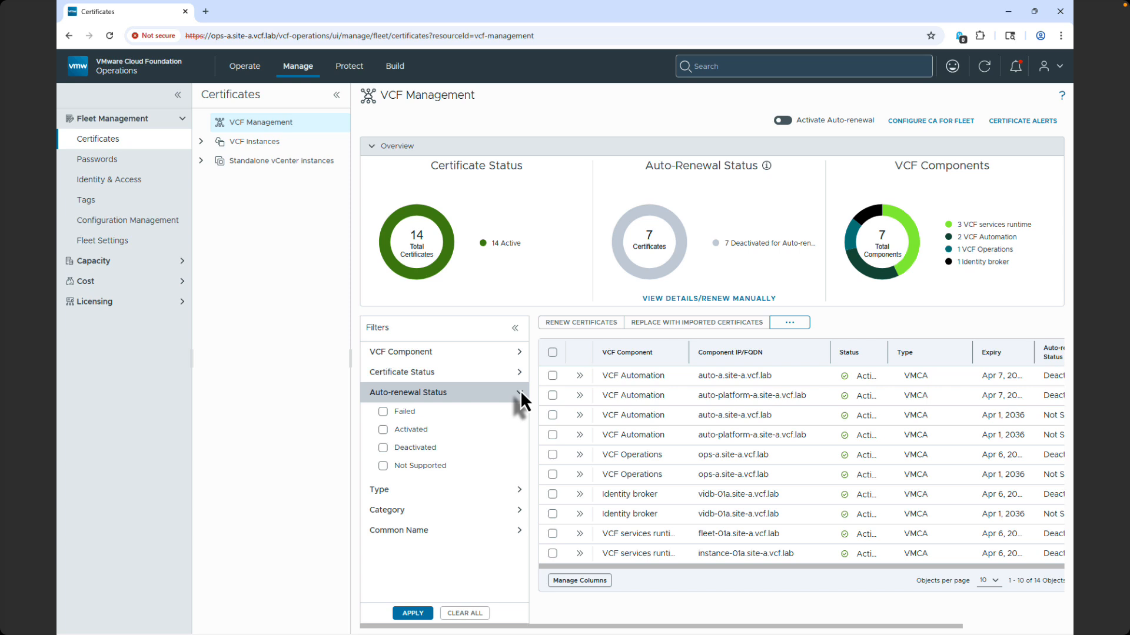
{"action": "left_click", "coordinate": [520, 390]}
{"action": "left_click", "coordinate": [519, 419]}
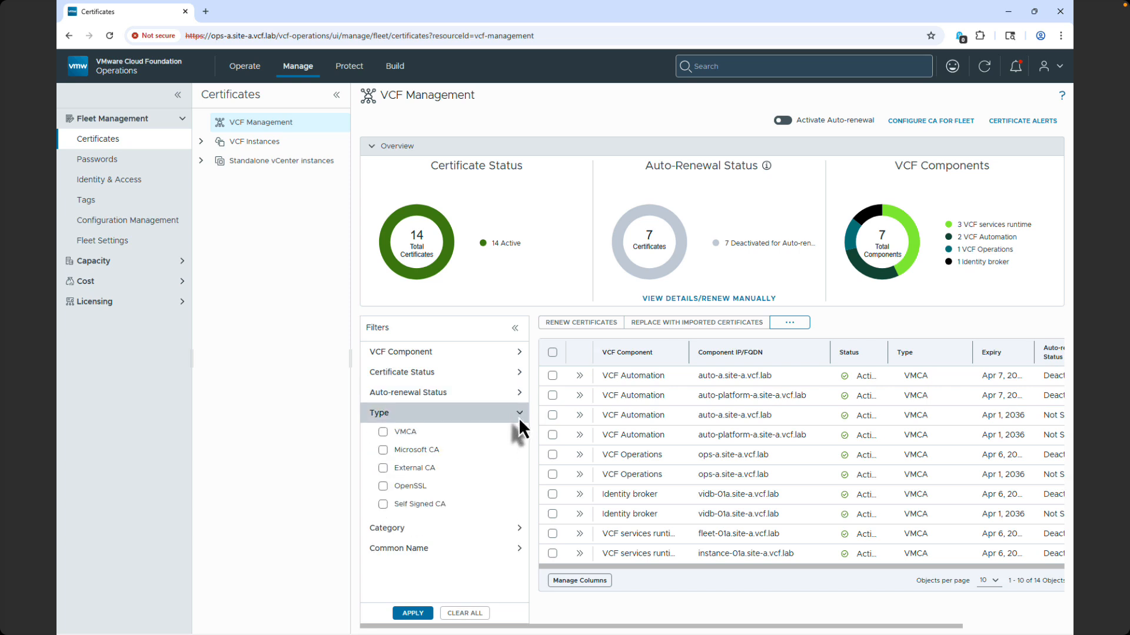
{"action": "left_click", "coordinate": [519, 419]}
{"action": "left_click", "coordinate": [519, 433]}
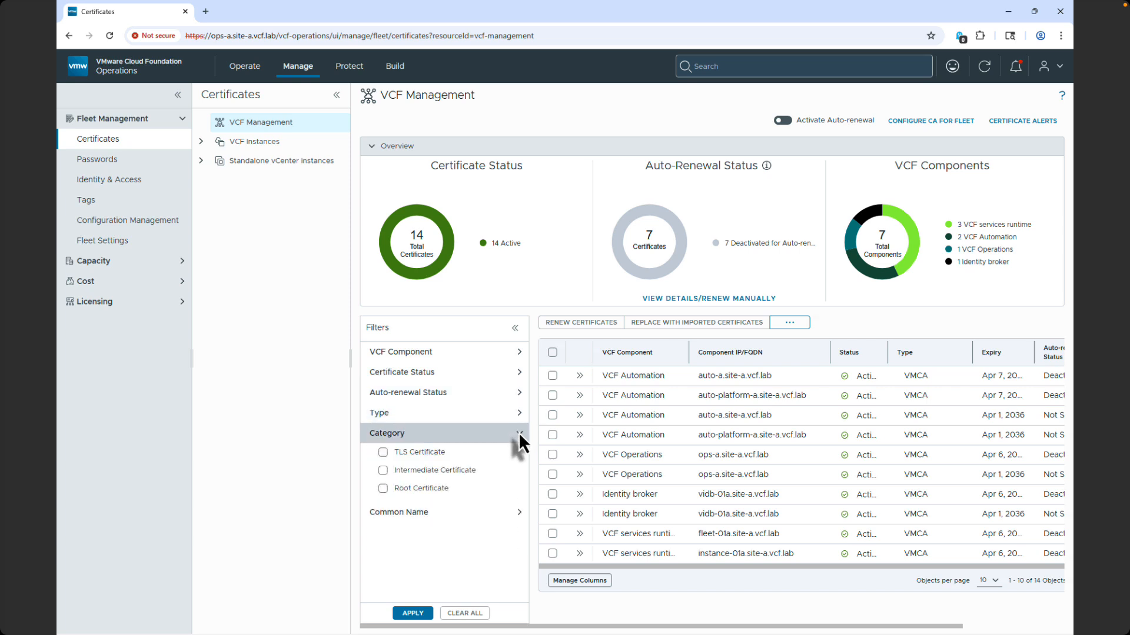
{"action": "left_click", "coordinate": [518, 432]}
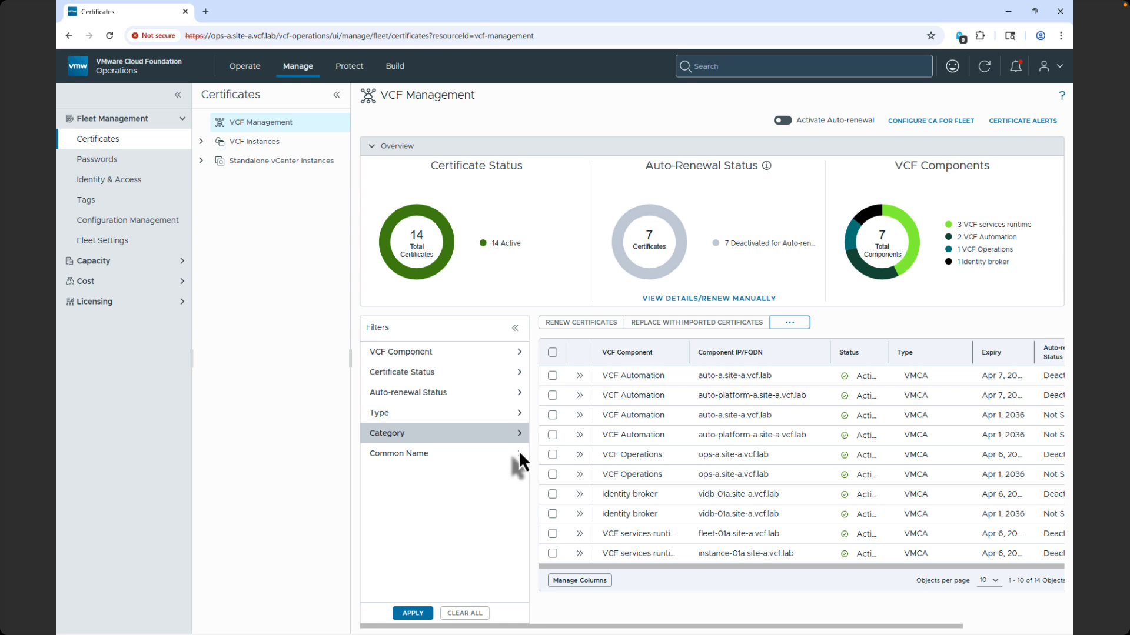
{"action": "left_click", "coordinate": [518, 450]}
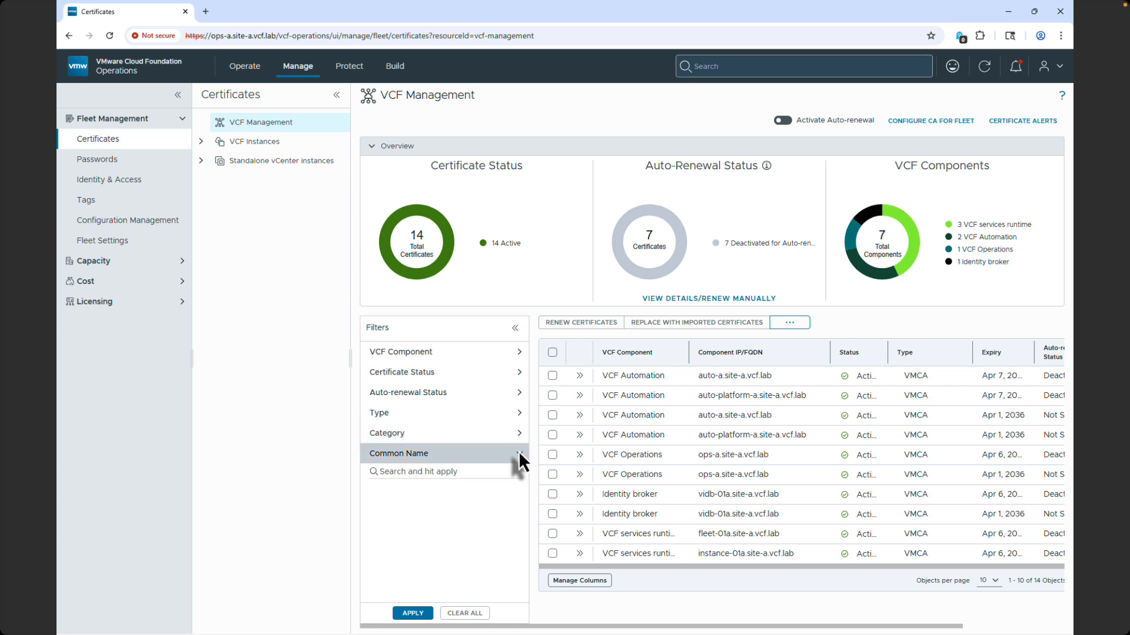
{"action": "left_click", "coordinate": [518, 451]}
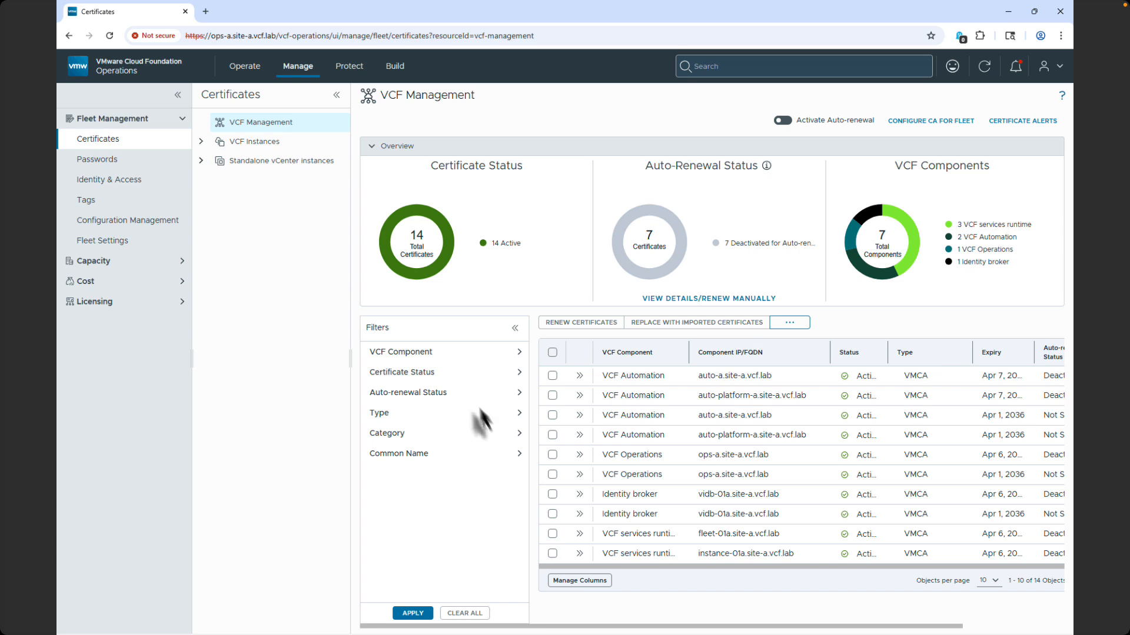
View the certificates and VCF Component filter options of instance-a and its mgmt-a domain.
{"action": "left_click", "coordinate": [229, 143]}
{"action": "left_click", "coordinate": [220, 160]}
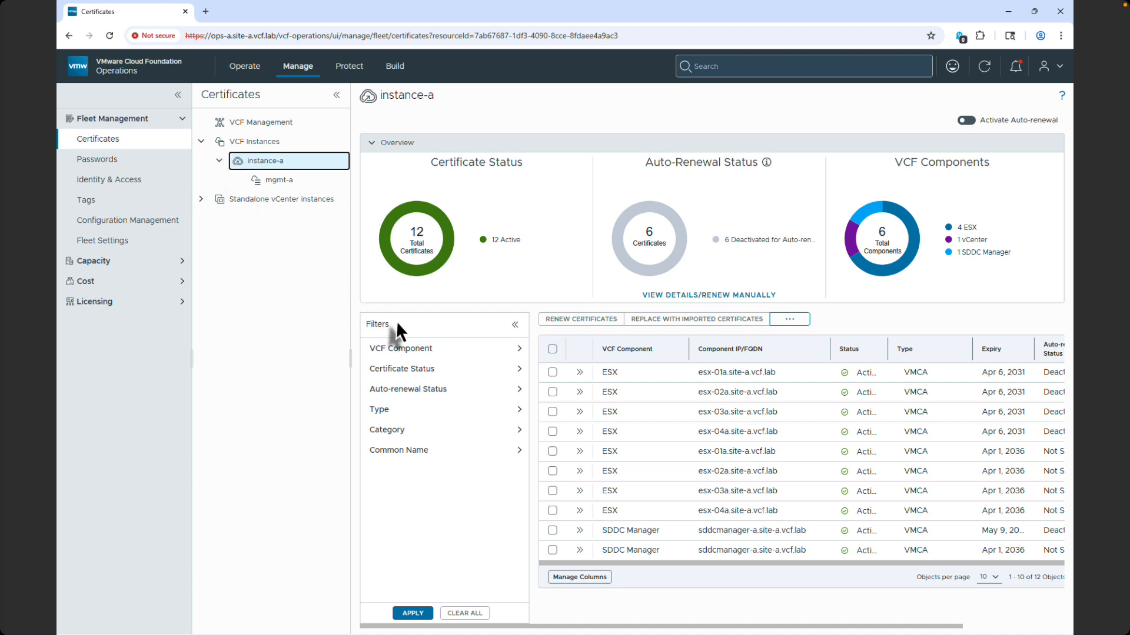
{"action": "left_click", "coordinate": [495, 348]}
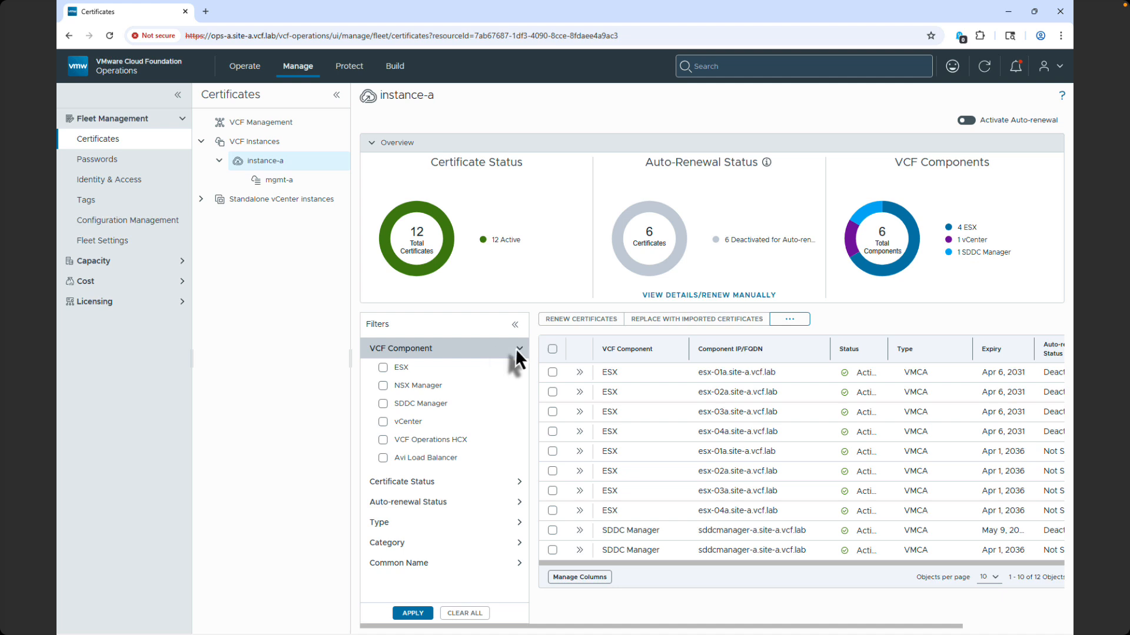
{"action": "left_click", "coordinate": [516, 348]}
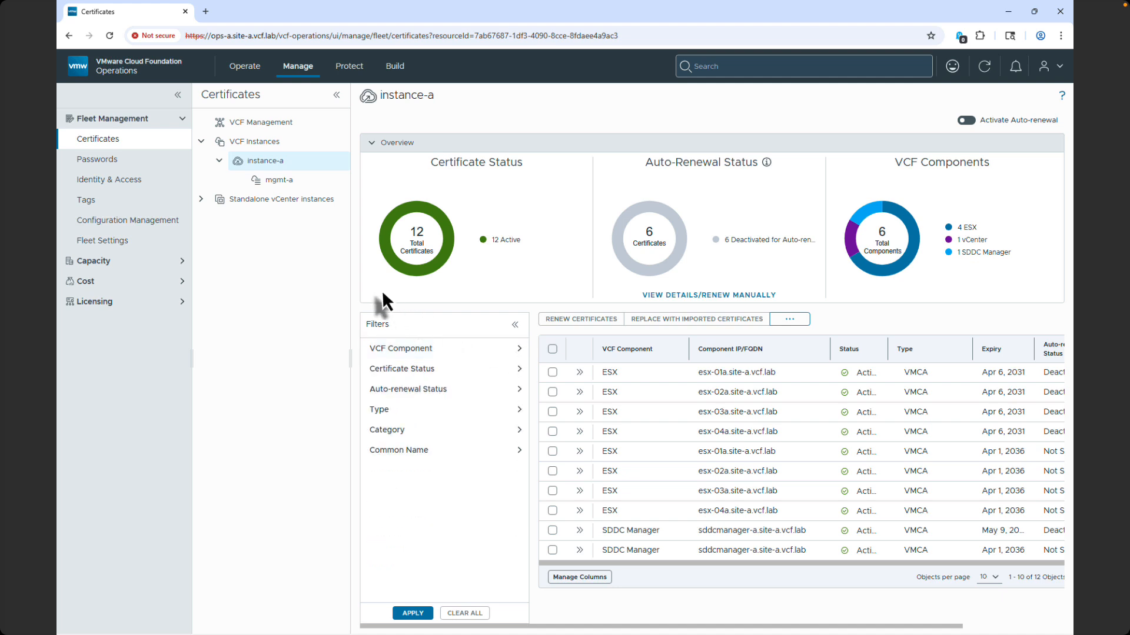
{"action": "left_click", "coordinate": [302, 181]}
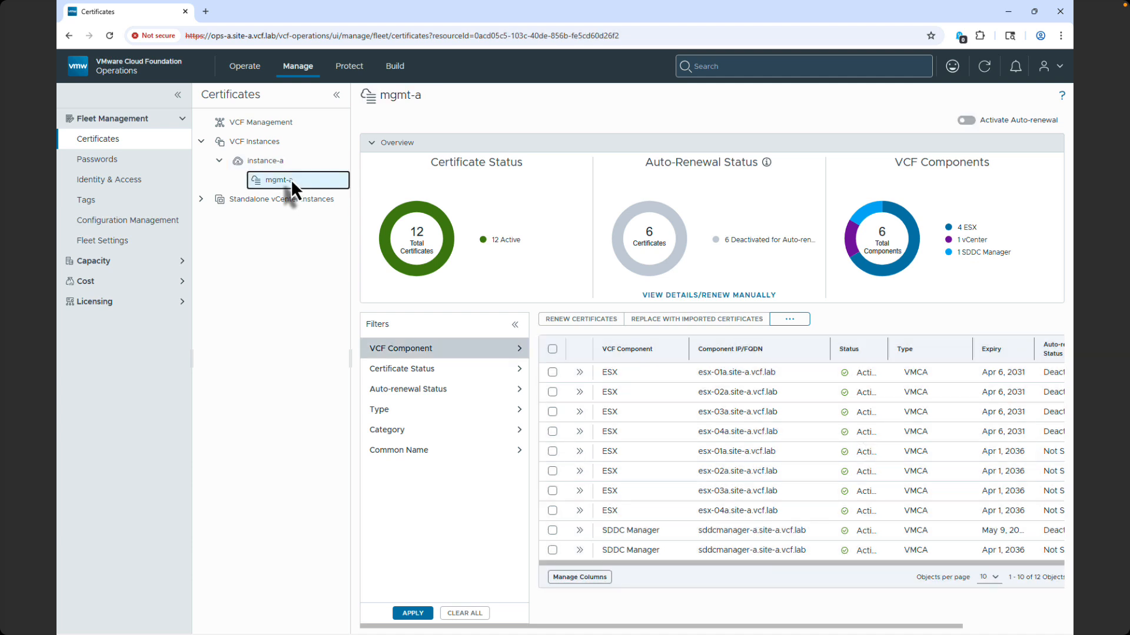
{"action": "left_click", "coordinate": [519, 349]}
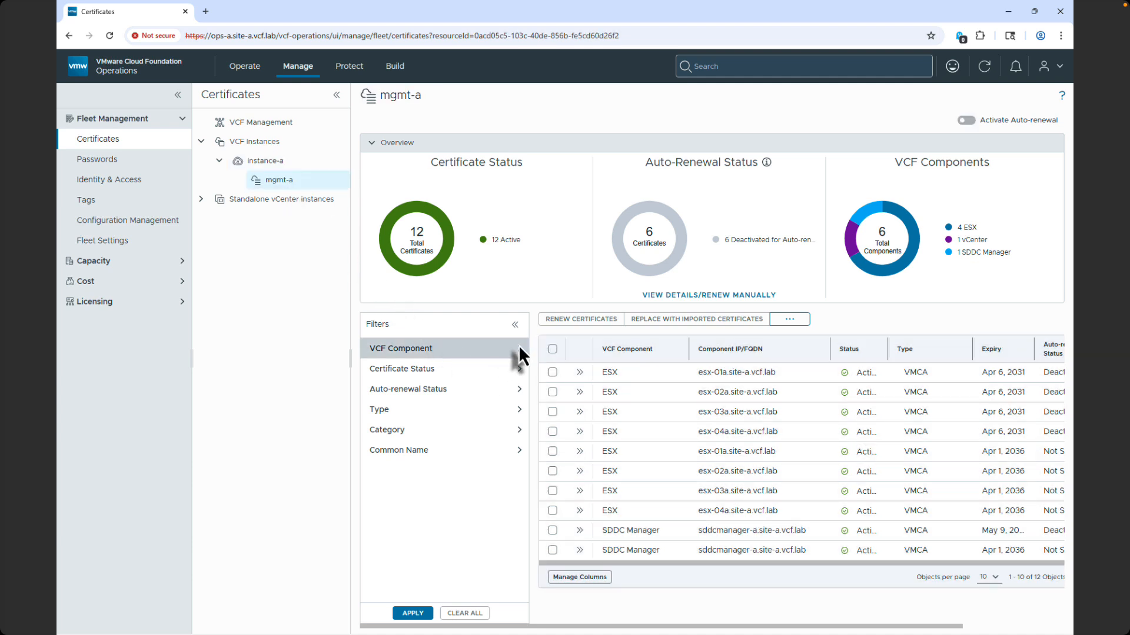
{"action": "left_click", "coordinate": [519, 349]}
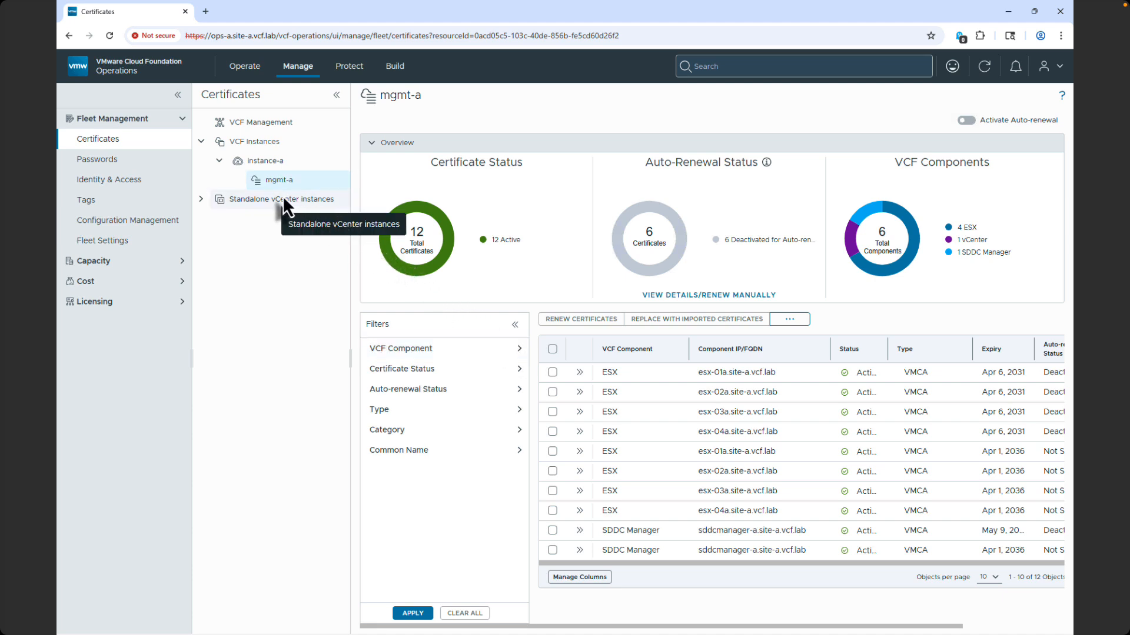
View the standalone vCenter instances and open the vCenter integration page for adding one.
{"action": "left_click", "coordinate": [203, 201]}
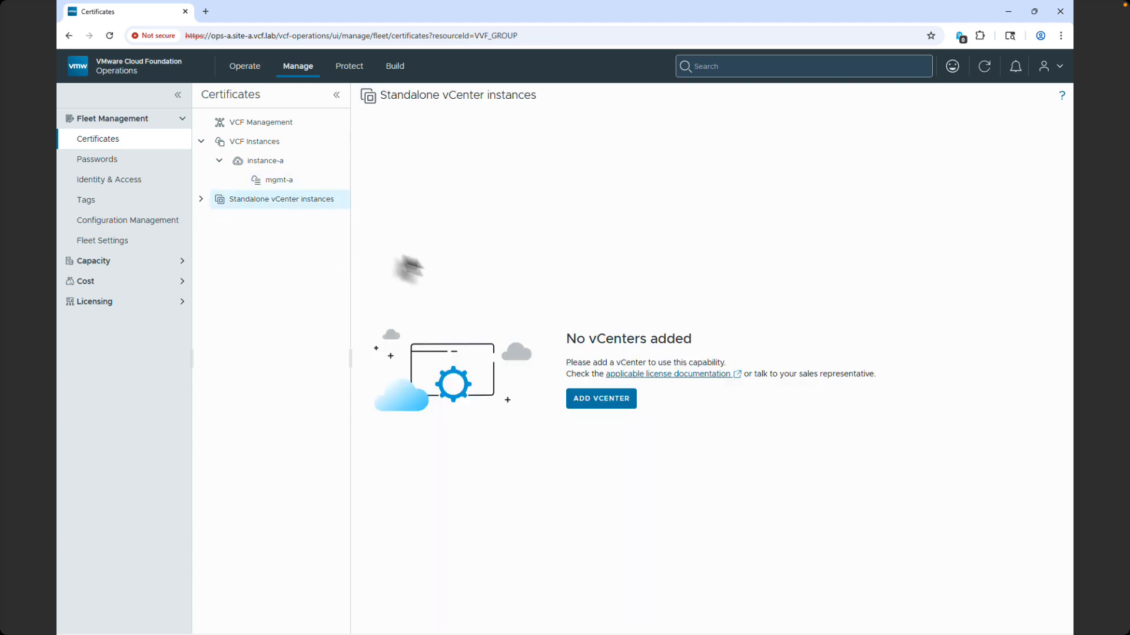
{"action": "left_click", "coordinate": [573, 395]}
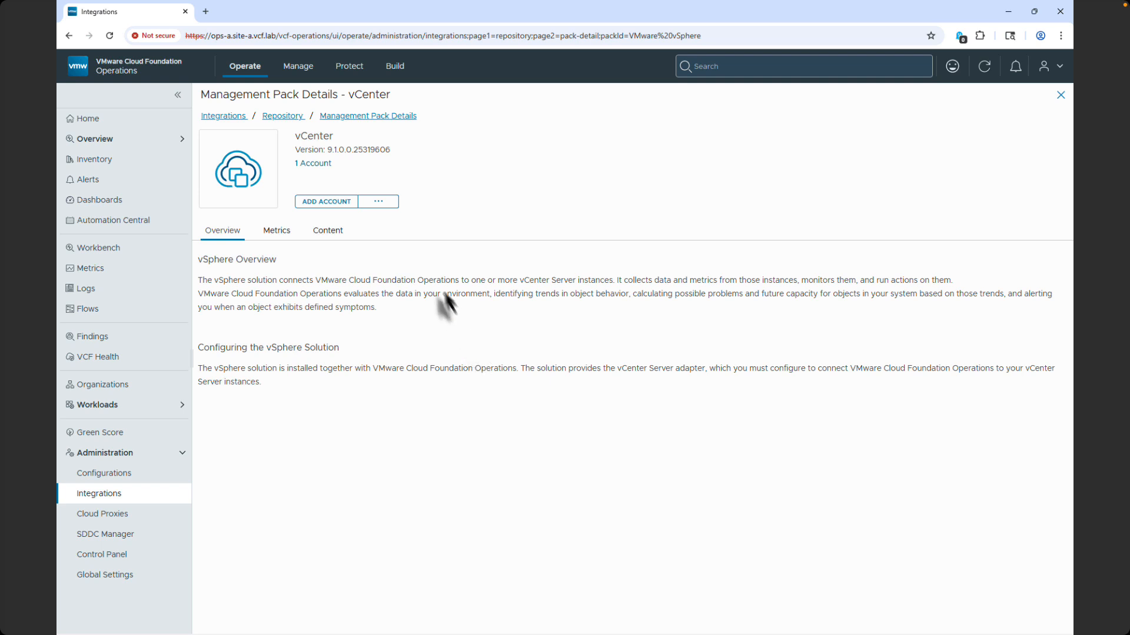
Configure OpenSSL as the fleet's certificate authority with common name VCF OpenSSL, United States of America, Palo Alto, organization BC, unit VCF and state CA.
{"action": "left_click", "coordinate": [299, 68]}
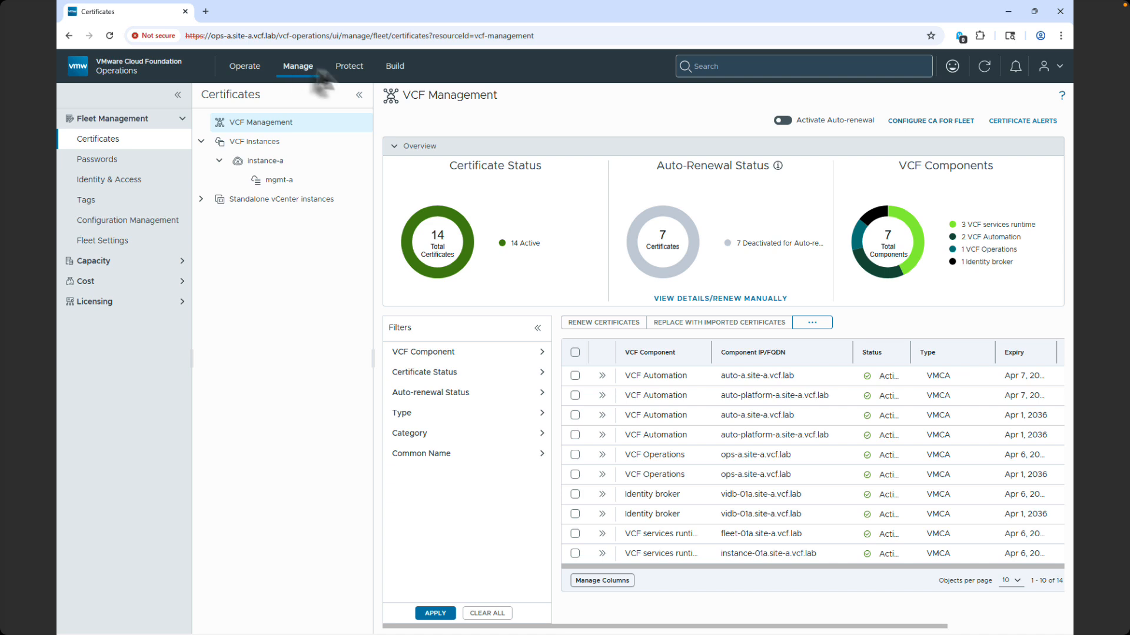
{"action": "left_click", "coordinate": [921, 120]}
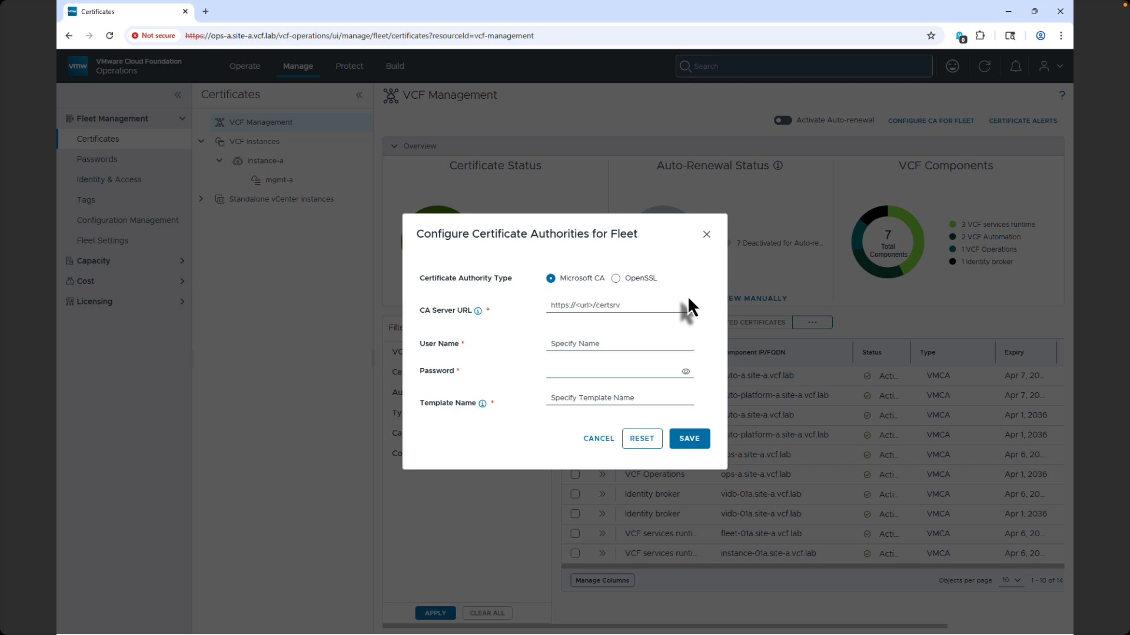
{"action": "left_click", "coordinate": [616, 278]}
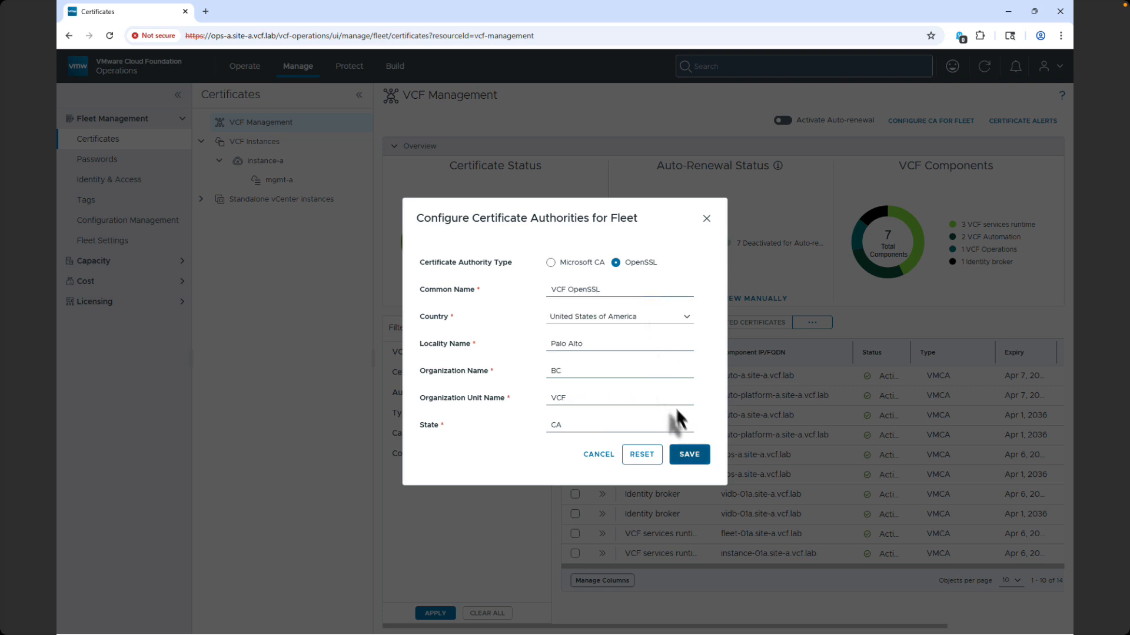
{"action": "left_click", "coordinate": [691, 454]}
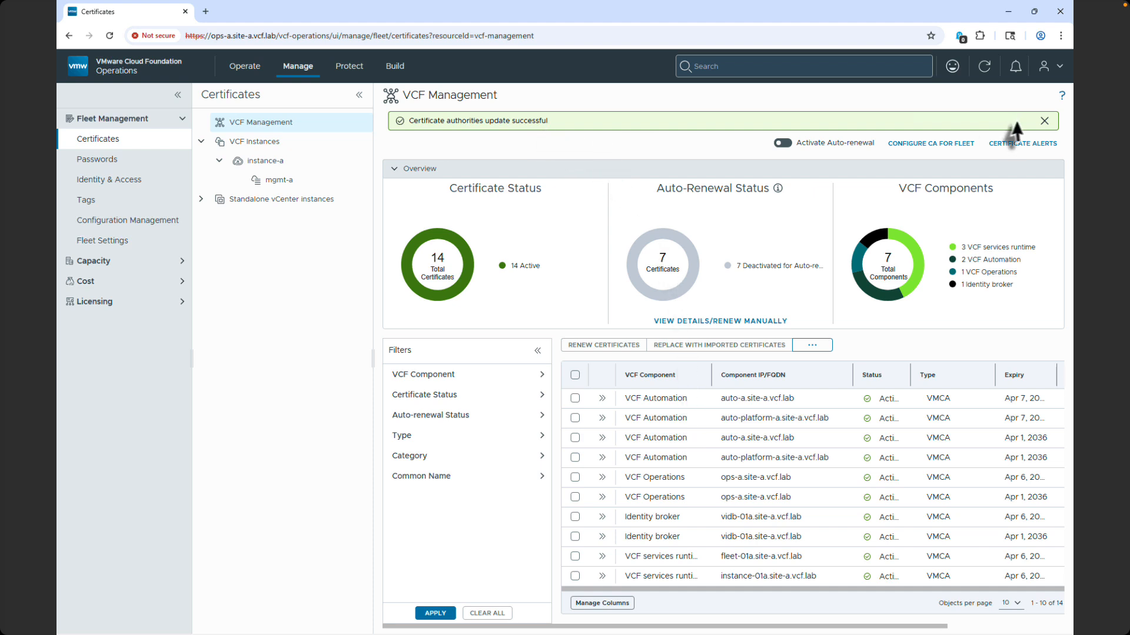
{"action": "left_click", "coordinate": [1044, 120]}
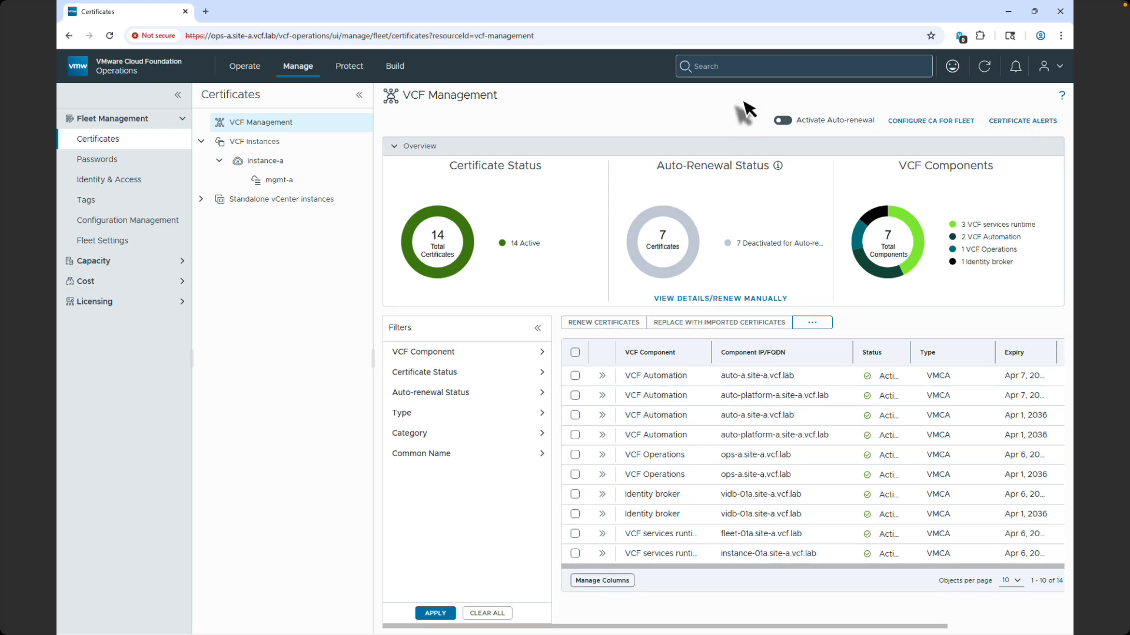
Filter instance-a's certificates to the vCenter component and collapse the filters.
{"action": "left_click", "coordinate": [251, 156]}
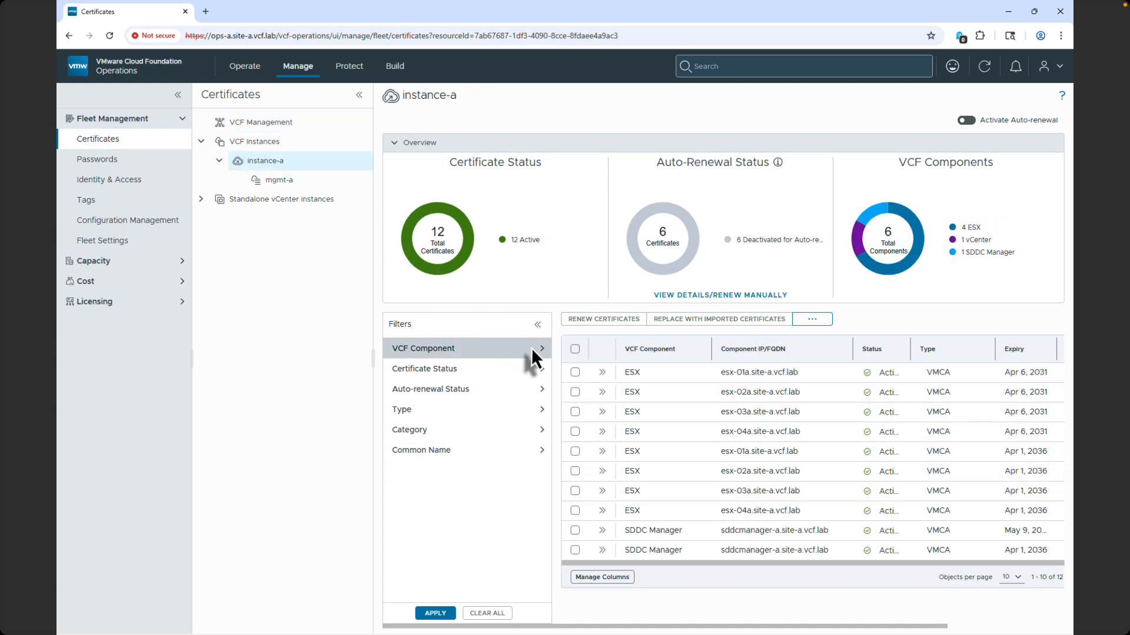
{"action": "left_click", "coordinate": [542, 349]}
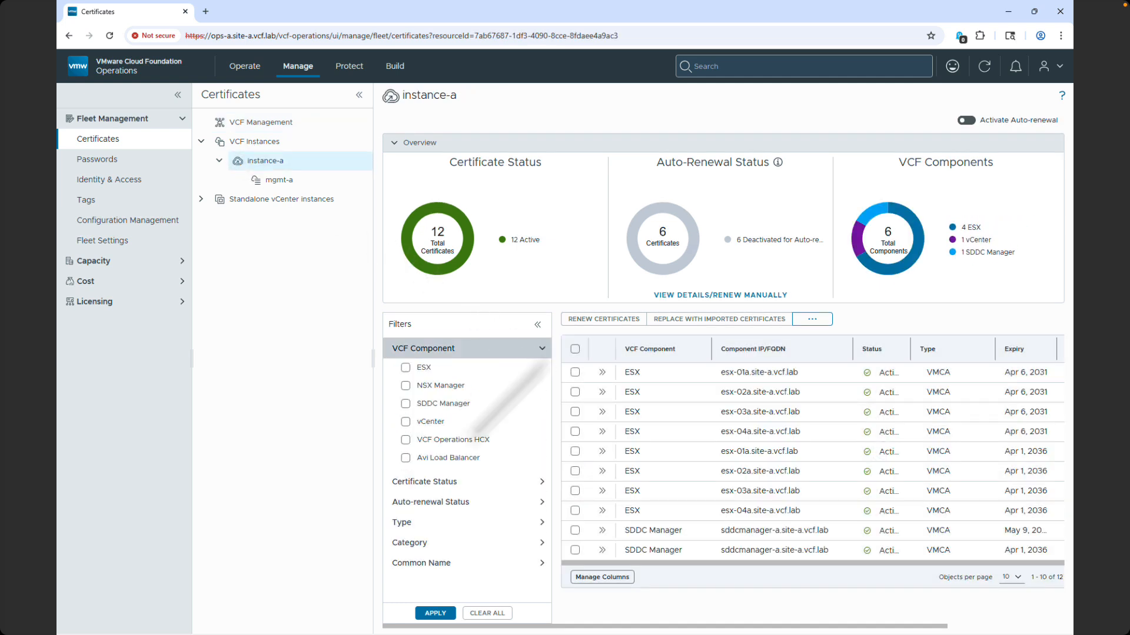
{"action": "left_click", "coordinate": [468, 421]}
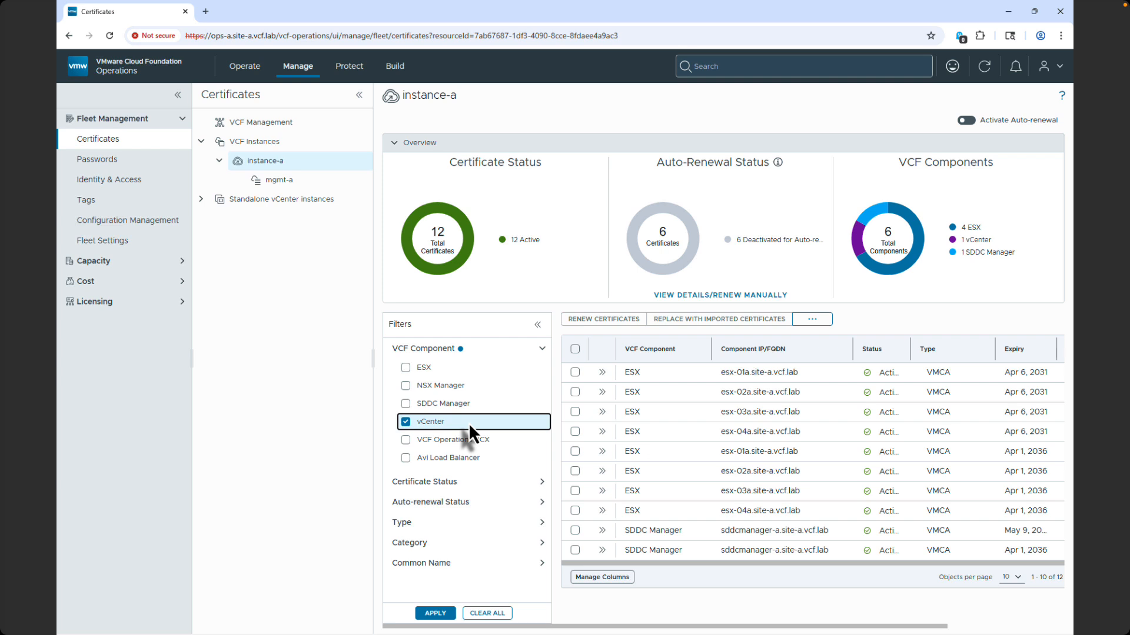
{"action": "left_click", "coordinate": [444, 615]}
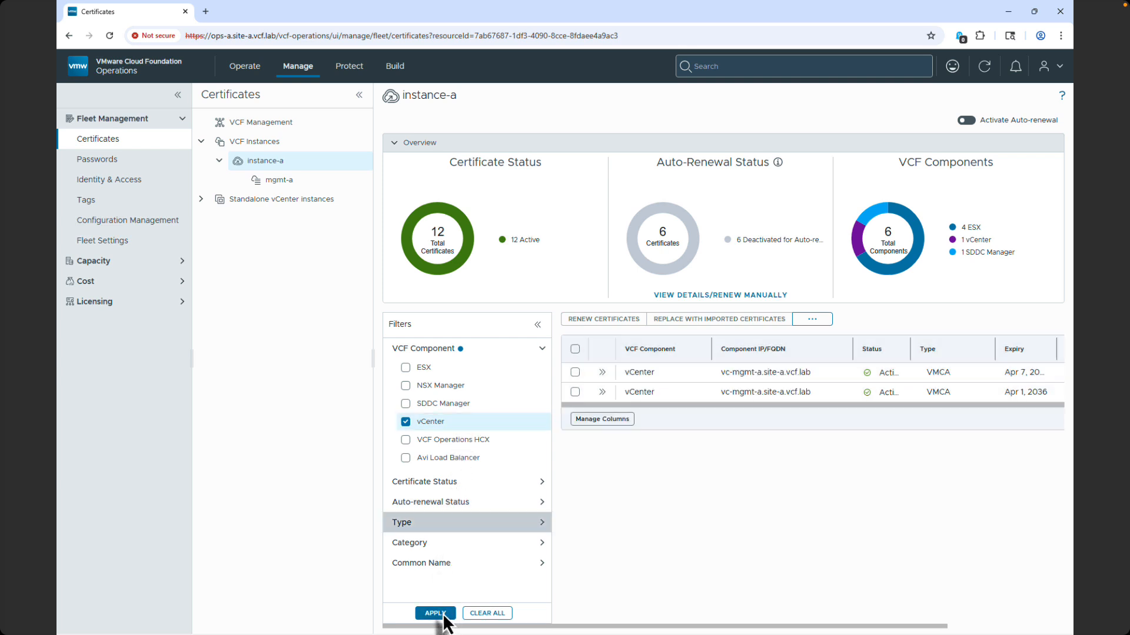
{"action": "left_click", "coordinate": [538, 324]}
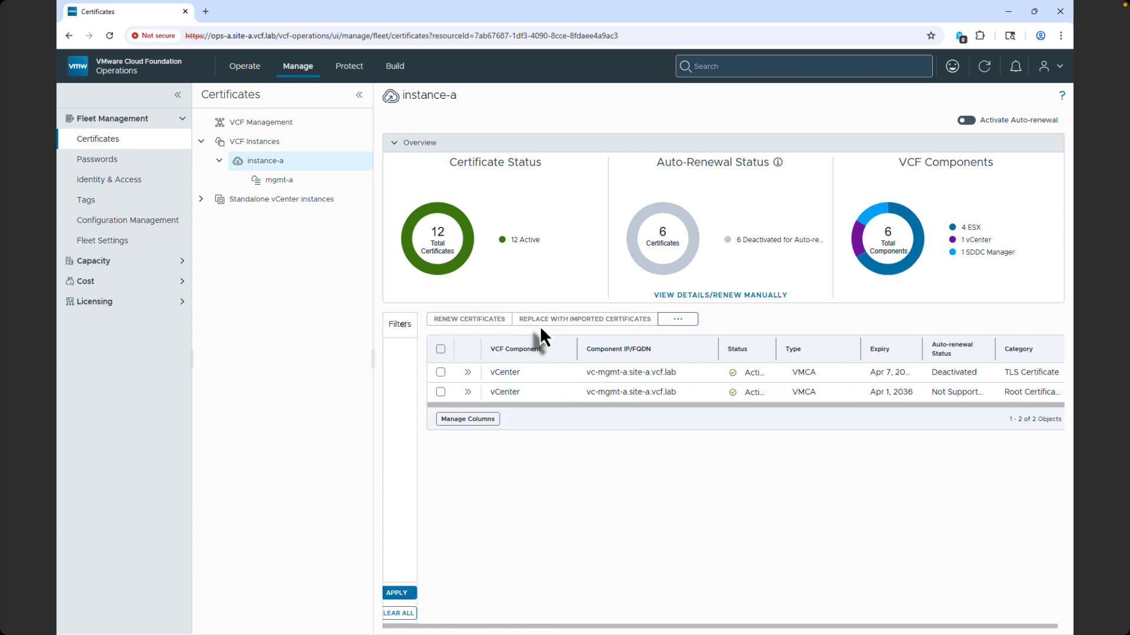
Generate a CSR for the vc-mgmt-a.site-a.vcf.lab TLS certificate with organization VMware, unit VMware Engineering and key size 2048.
{"action": "left_click", "coordinate": [432, 369]}
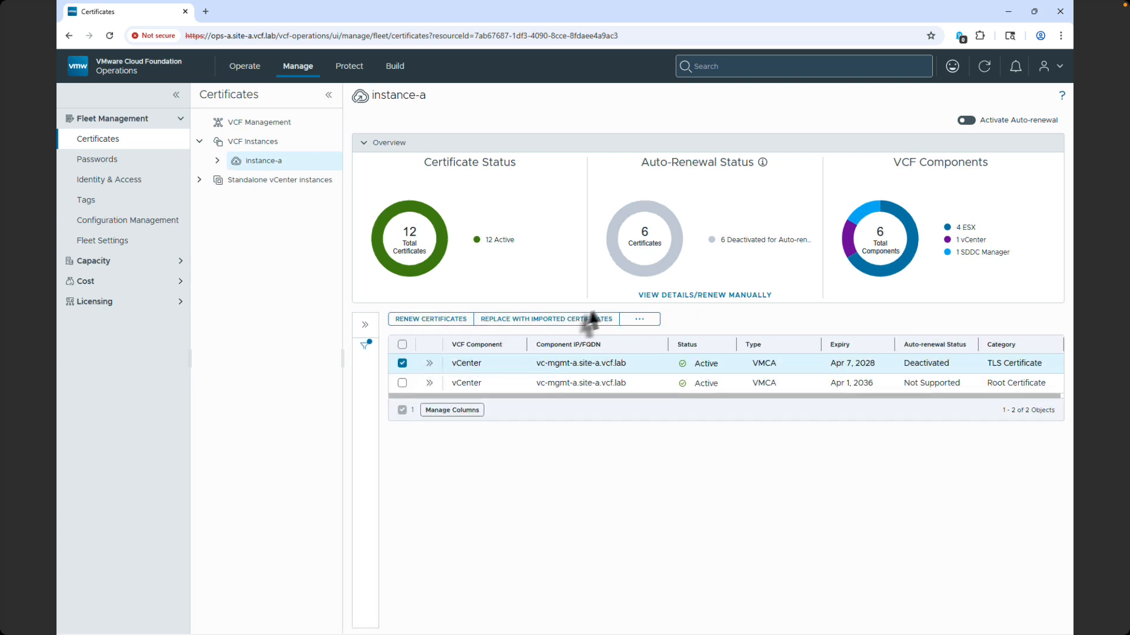
{"action": "left_click", "coordinate": [637, 319]}
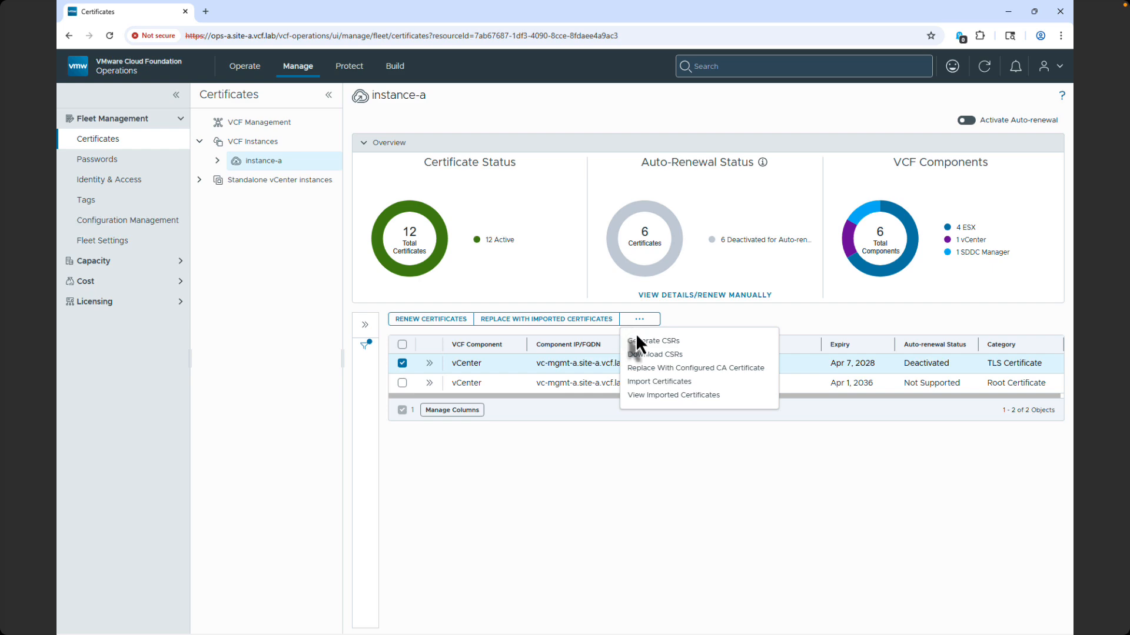
{"action": "left_click", "coordinate": [638, 341]}
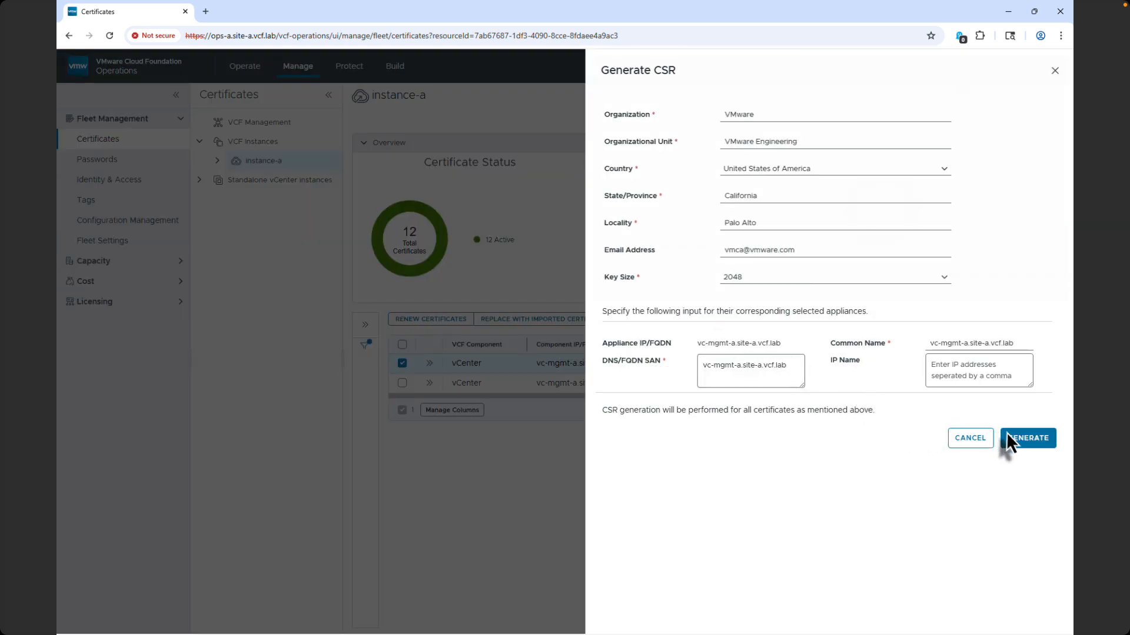
{"action": "left_click", "coordinate": [1006, 438]}
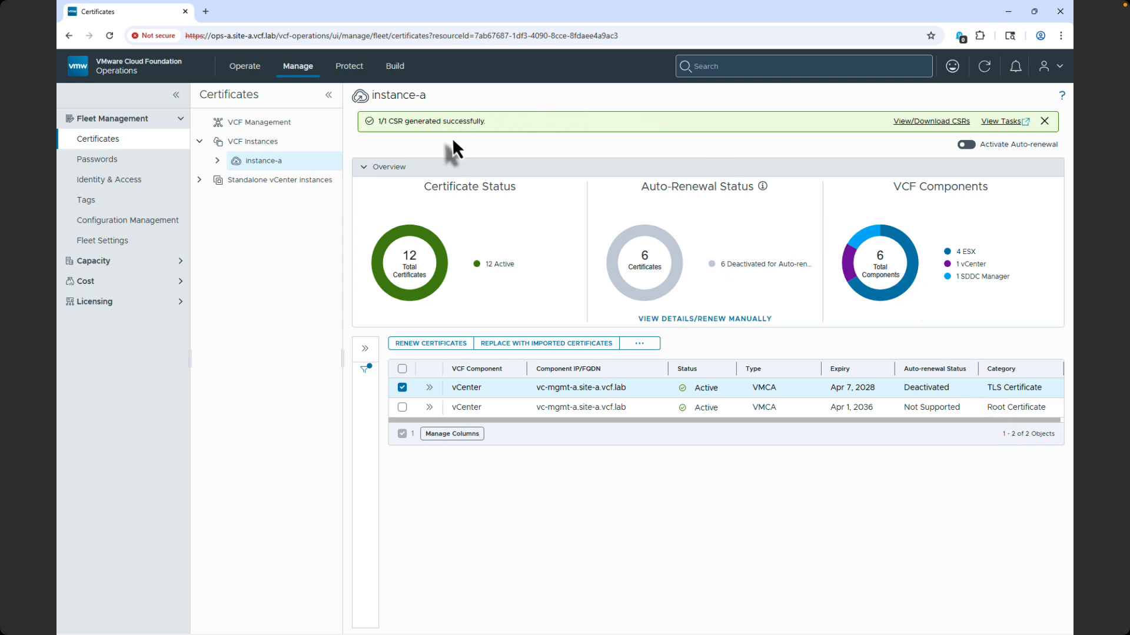
Replace the selected vc-mgmt-a.site-a.vcf.lab TLS certificate using the configured OpenSSL CA, acknowledging the rotation caution, and open the related management tasks.
{"action": "left_click", "coordinate": [637, 341]}
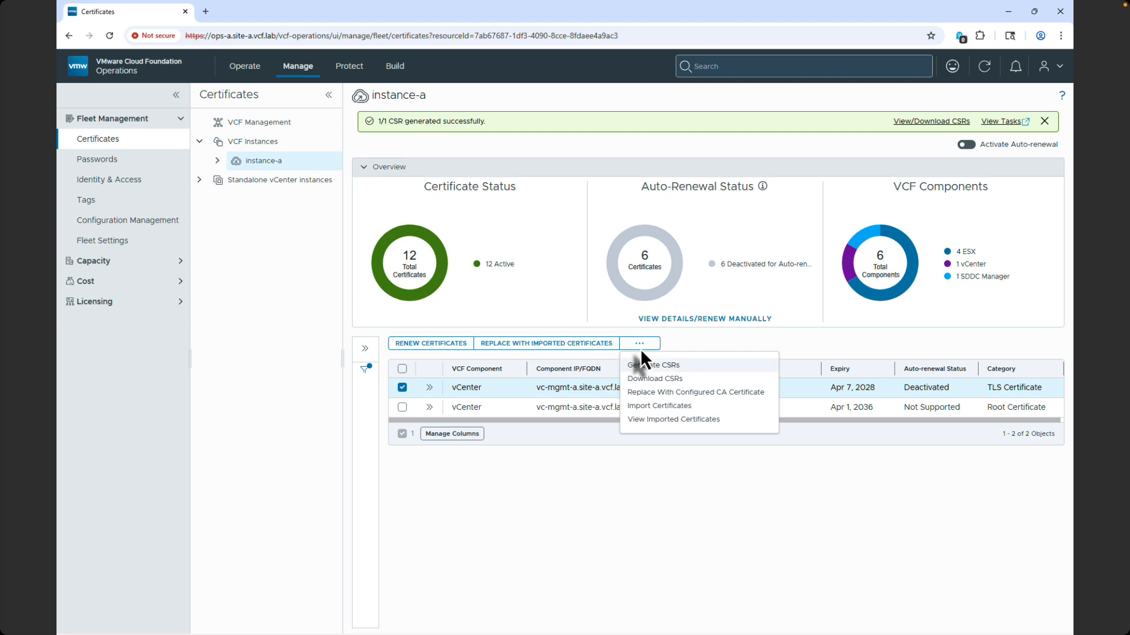
{"action": "left_click", "coordinate": [647, 392]}
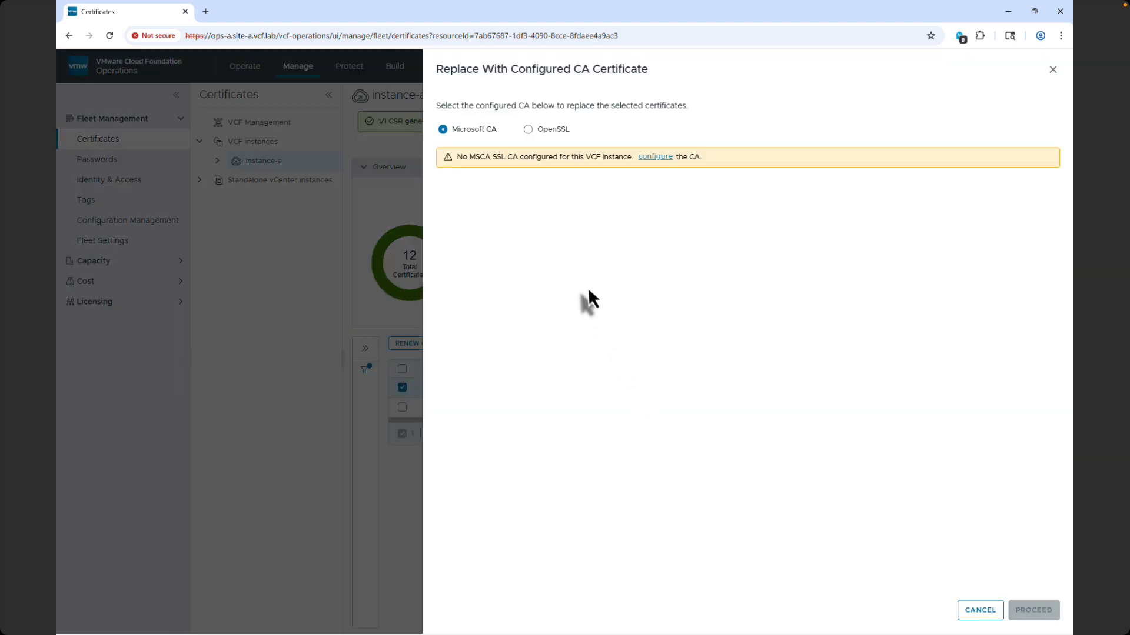
{"action": "left_click", "coordinate": [529, 129]}
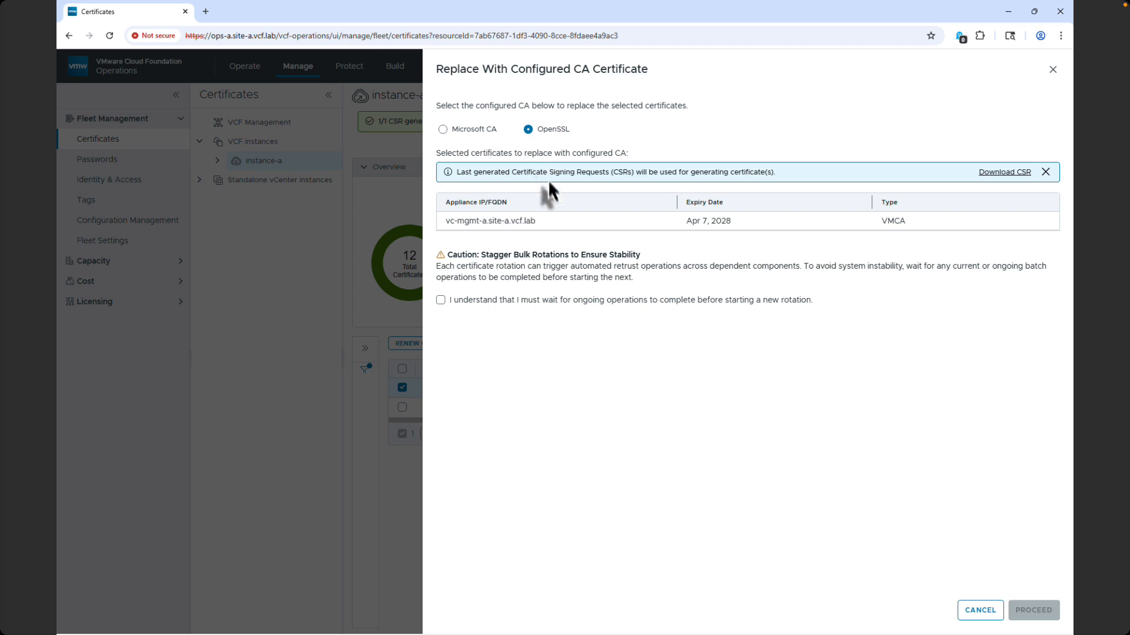
{"action": "left_click", "coordinate": [440, 299]}
{"action": "left_click", "coordinate": [1034, 610]}
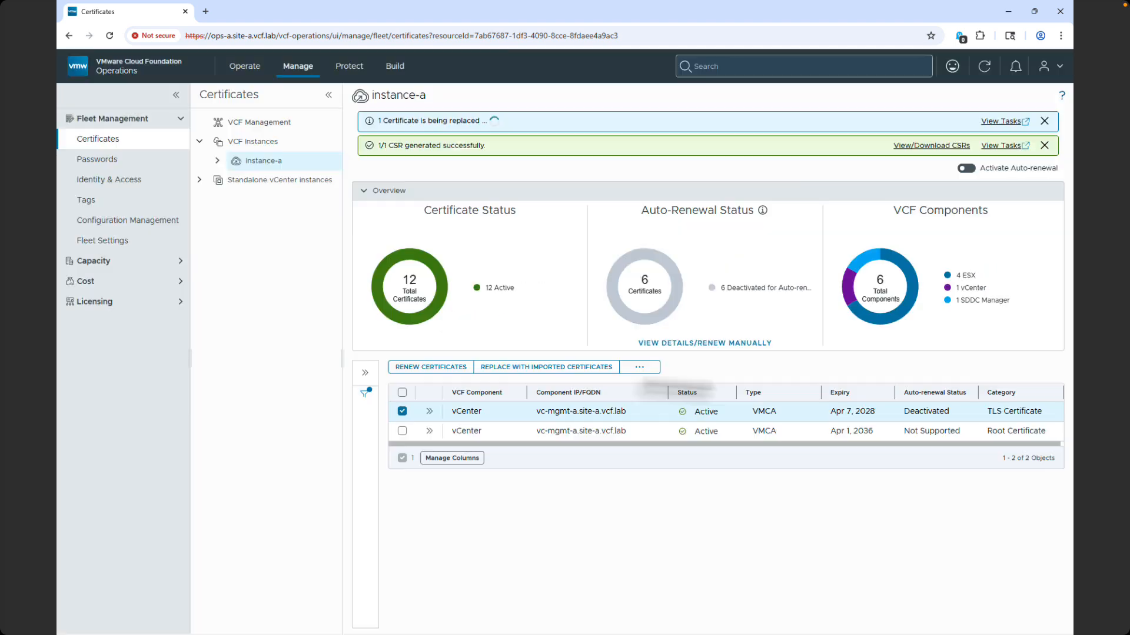
{"action": "left_click", "coordinate": [1004, 121]}
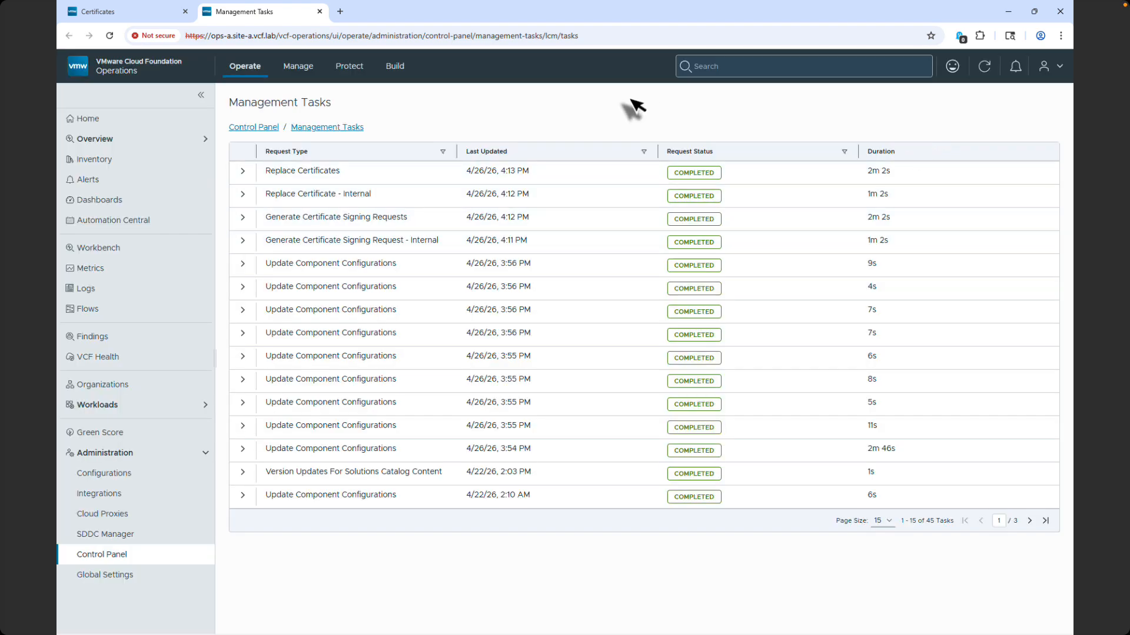
Return to fleet certificate management and show the certificates of the VCF instance instance-a.
{"action": "left_click", "coordinate": [299, 74]}
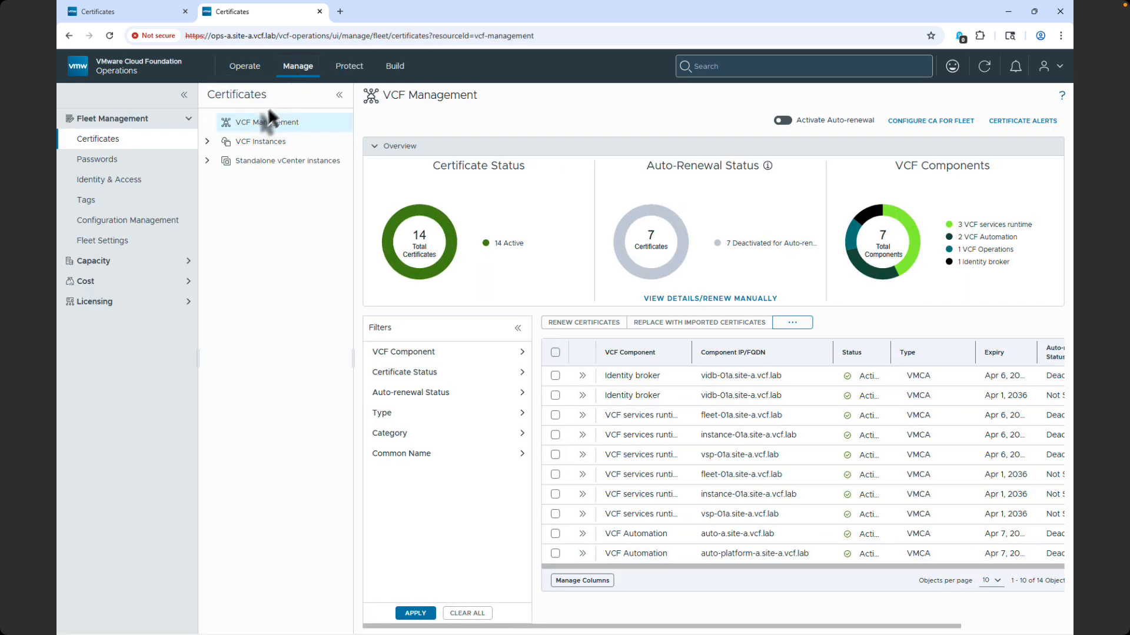
{"action": "left_click", "coordinate": [208, 142]}
{"action": "left_click", "coordinate": [234, 157]}
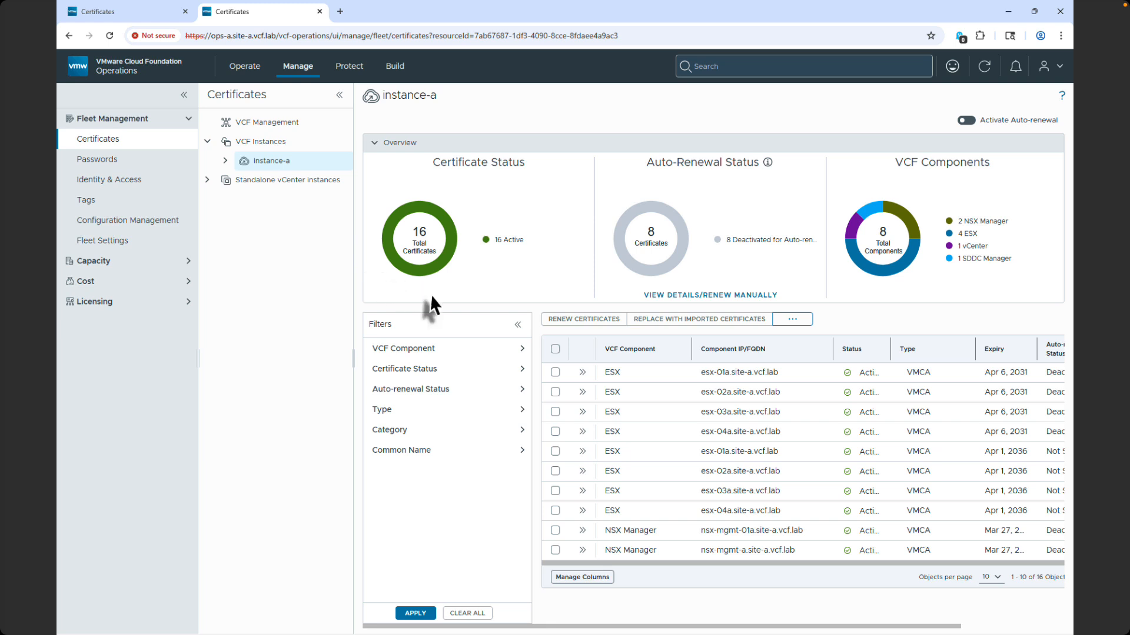
Filter instance-a's certificates to the ESX component and the TLS Certificate category.
{"action": "left_click", "coordinate": [518, 347]}
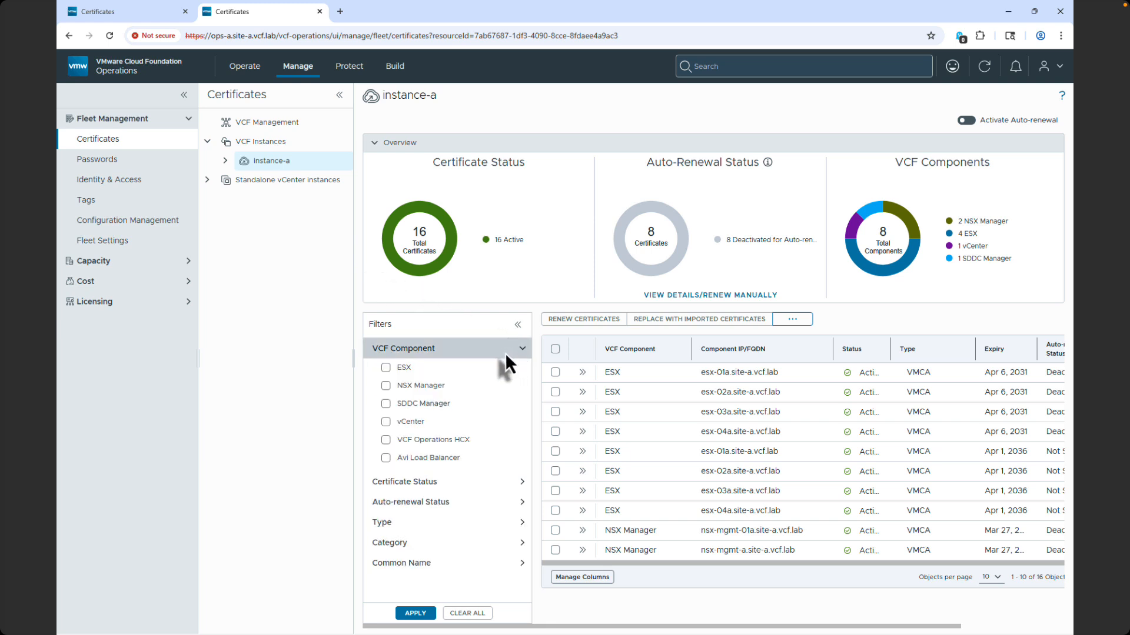
{"action": "left_click", "coordinate": [396, 367]}
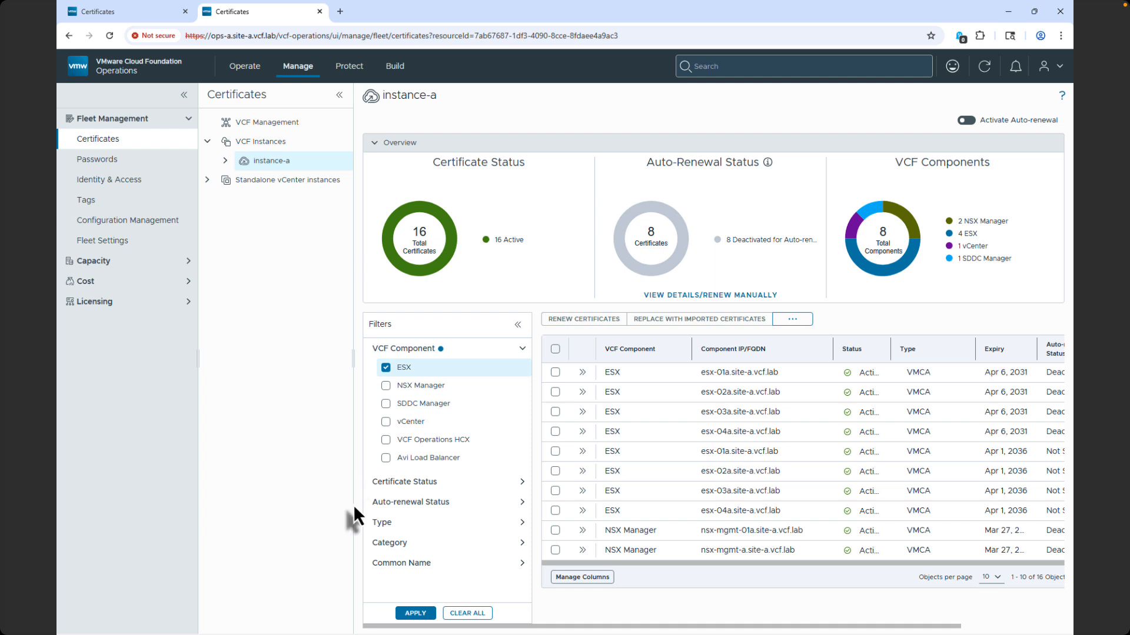
{"action": "left_click", "coordinate": [368, 538]}
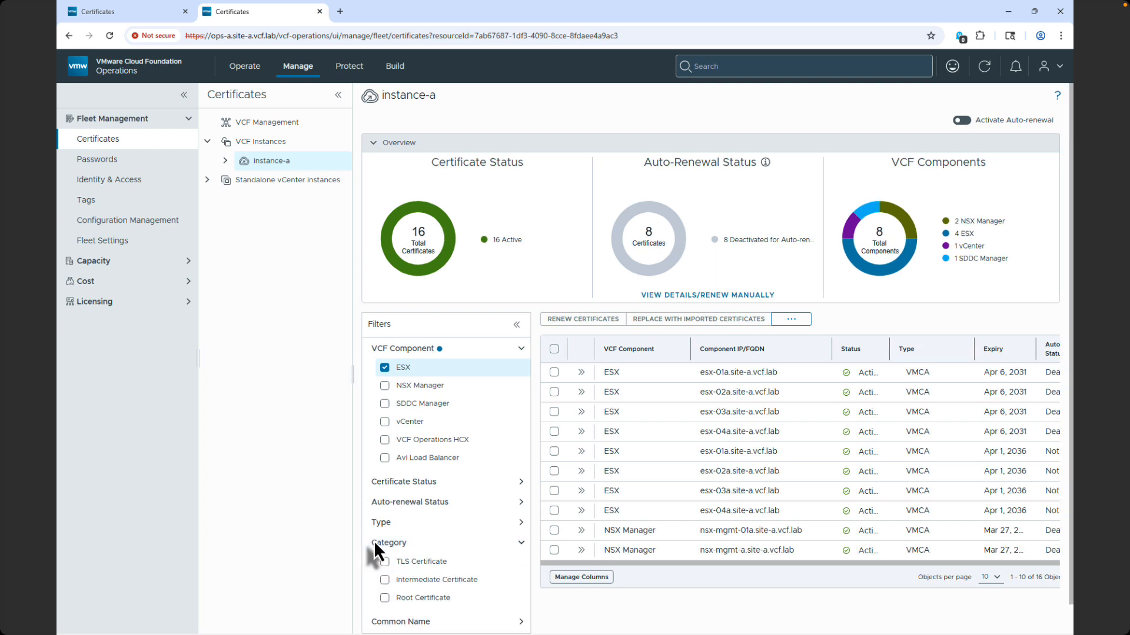
{"action": "left_click", "coordinate": [383, 560]}
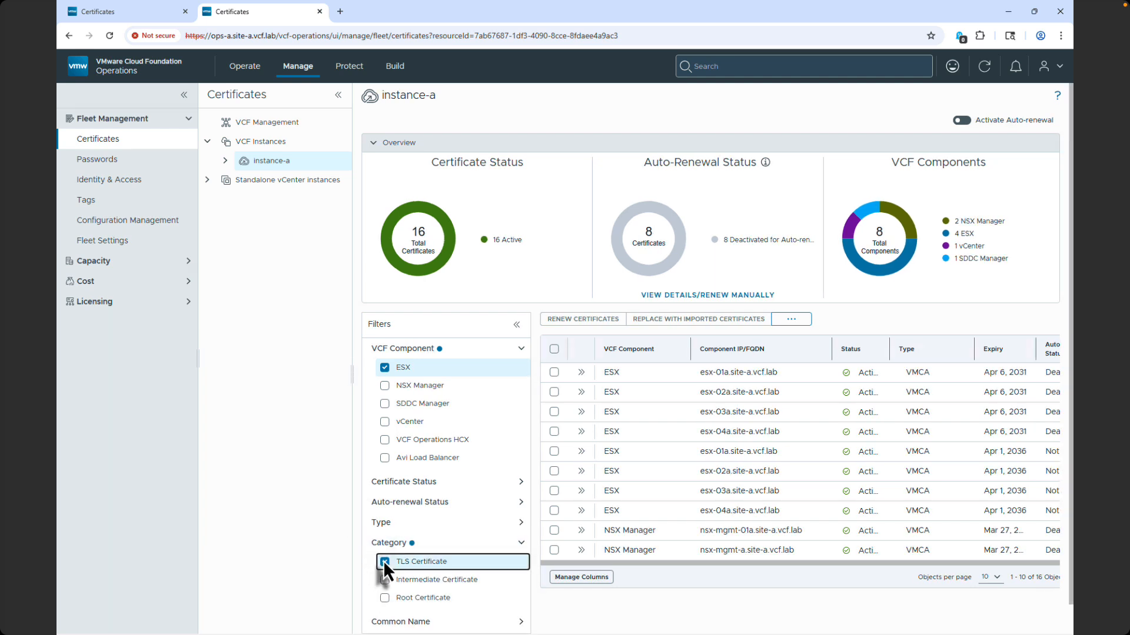
{"action": "scroll", "coordinate": [383, 561], "scroll_direction": "down", "scroll_amount": 1}
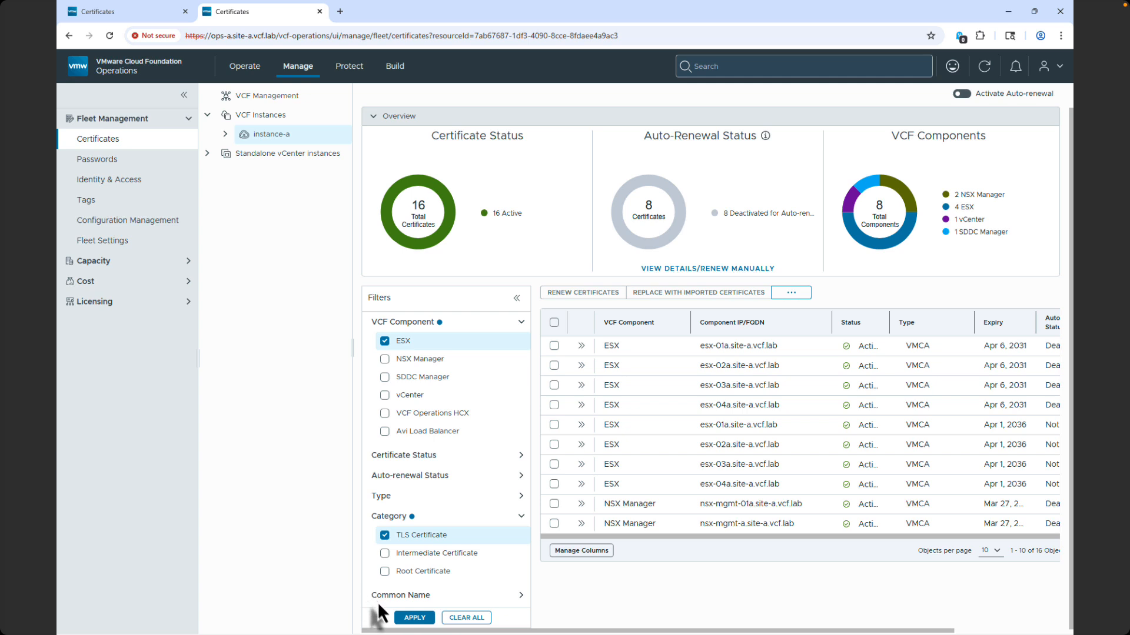
{"action": "left_click", "coordinate": [399, 618]}
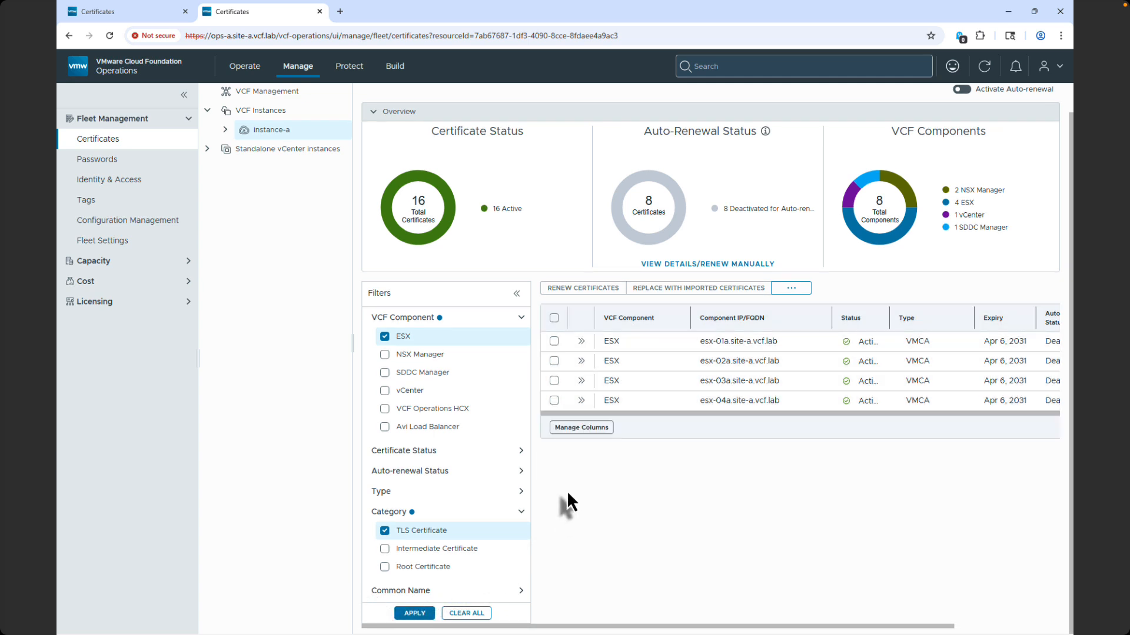
Generate CSRs for all four ESX TLS certificates with organization VMware, unit VMware Engineering and key size 2048.
{"action": "left_click", "coordinate": [553, 317]}
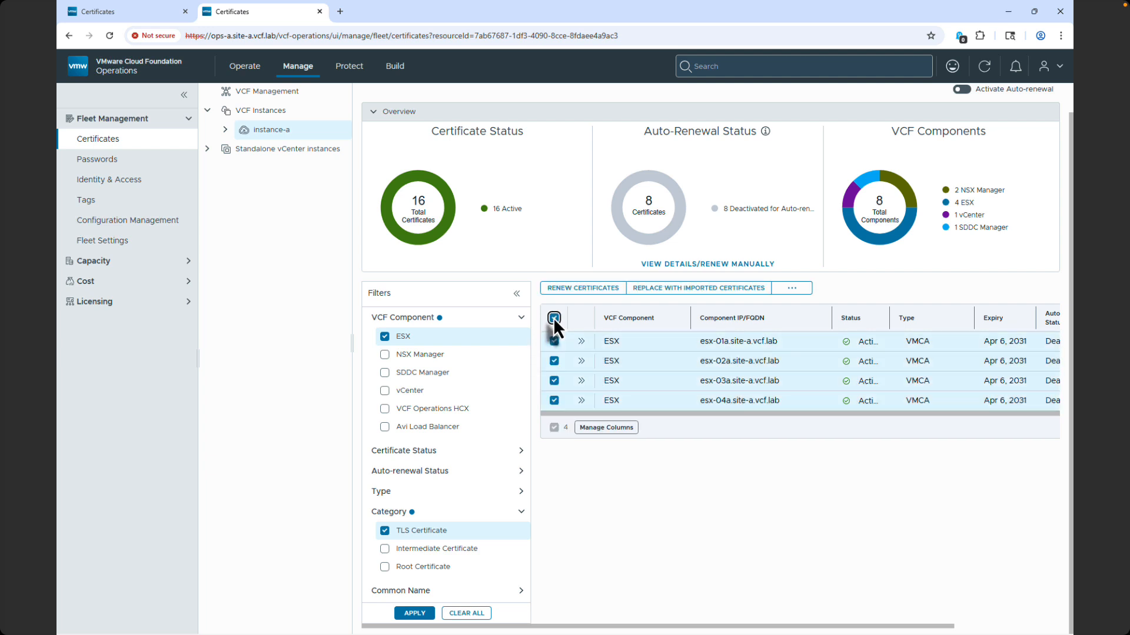
{"action": "left_click", "coordinate": [784, 293]}
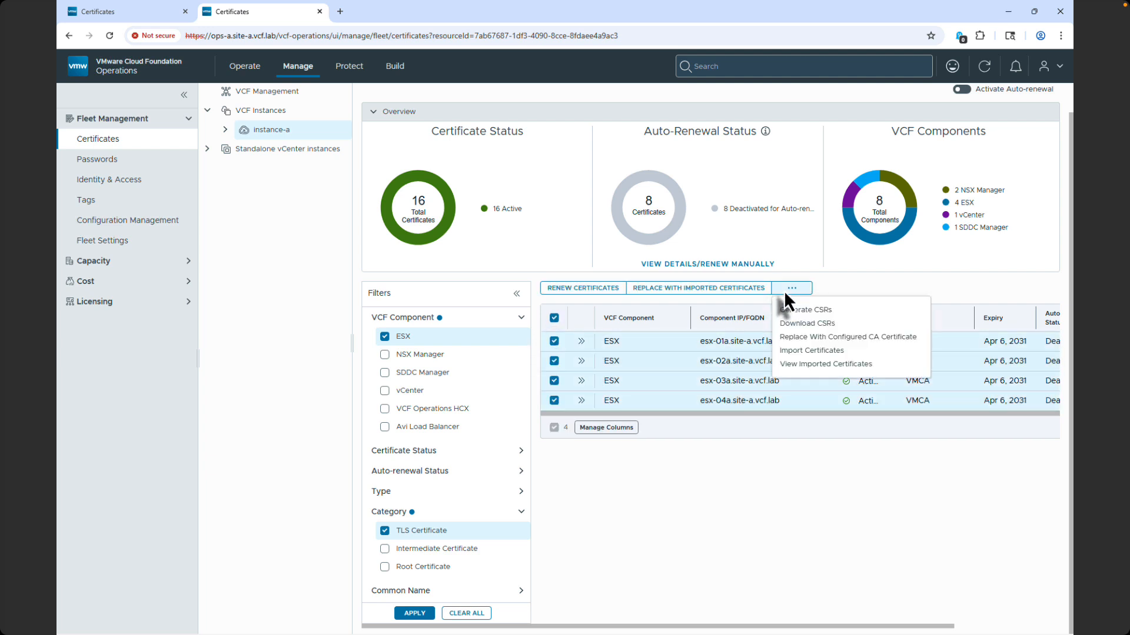
{"action": "left_click", "coordinate": [787, 310]}
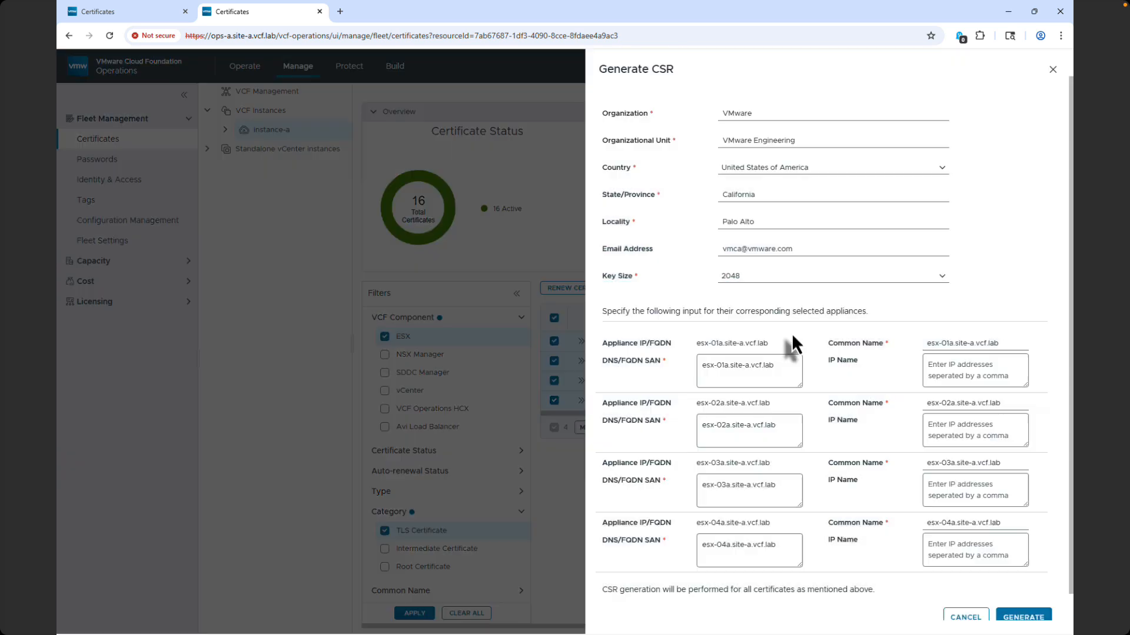
{"action": "left_click", "coordinate": [1008, 617]}
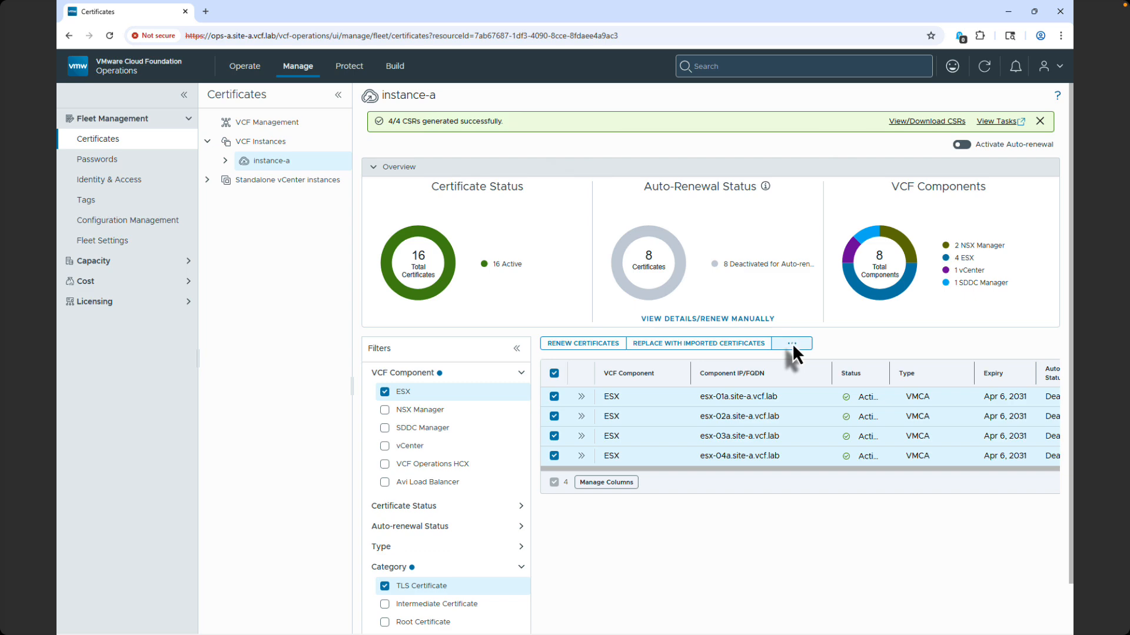
Replace the four selected ESX certificates using the configured OpenSSL CA, acknowledging the rotation caution.
{"action": "left_click", "coordinate": [792, 344]}
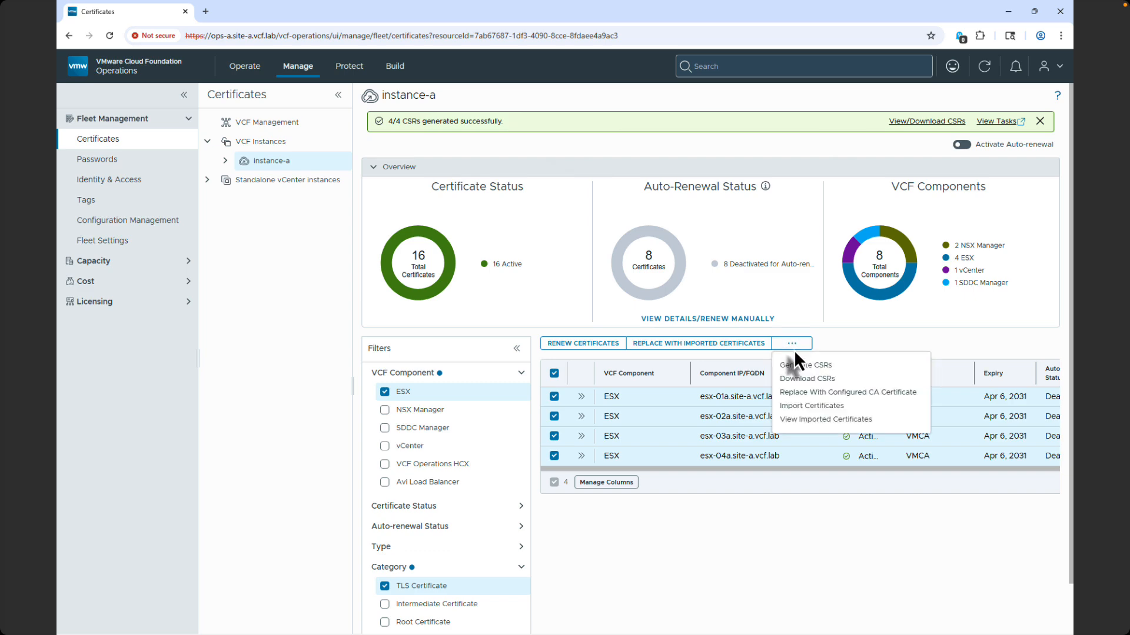
{"action": "left_click", "coordinate": [800, 392]}
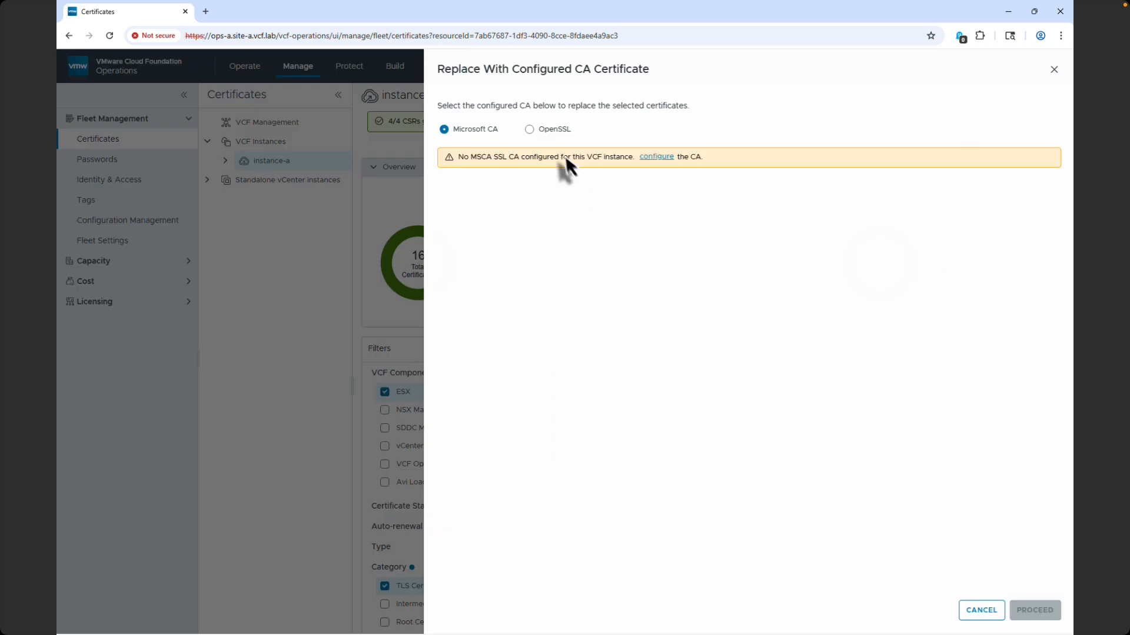
{"action": "left_click", "coordinate": [530, 129]}
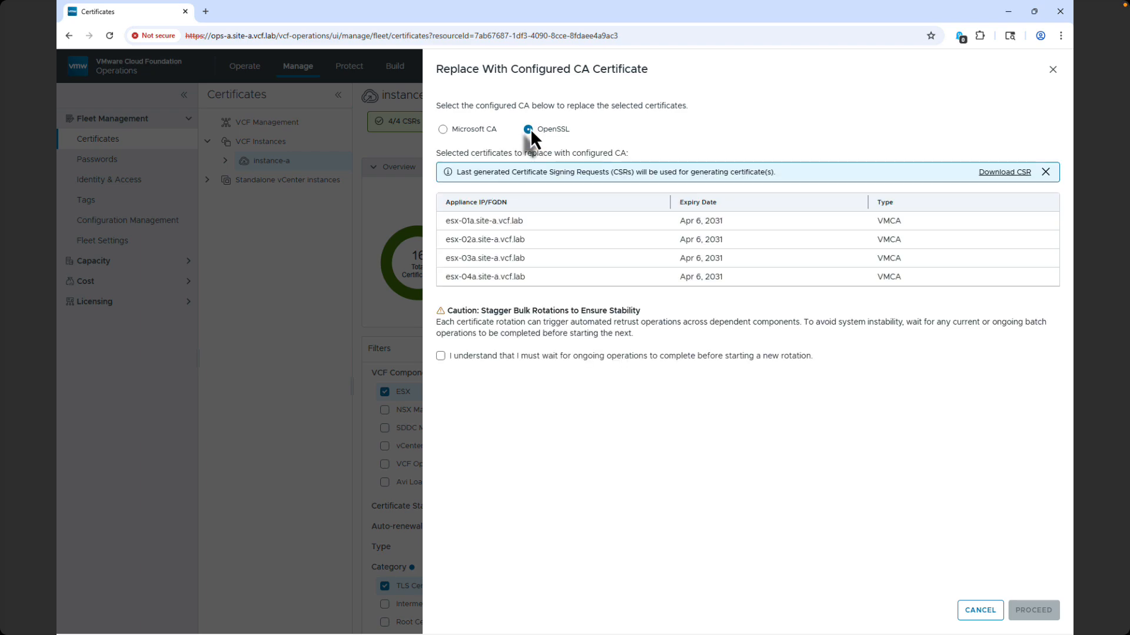
{"action": "left_click", "coordinate": [441, 356]}
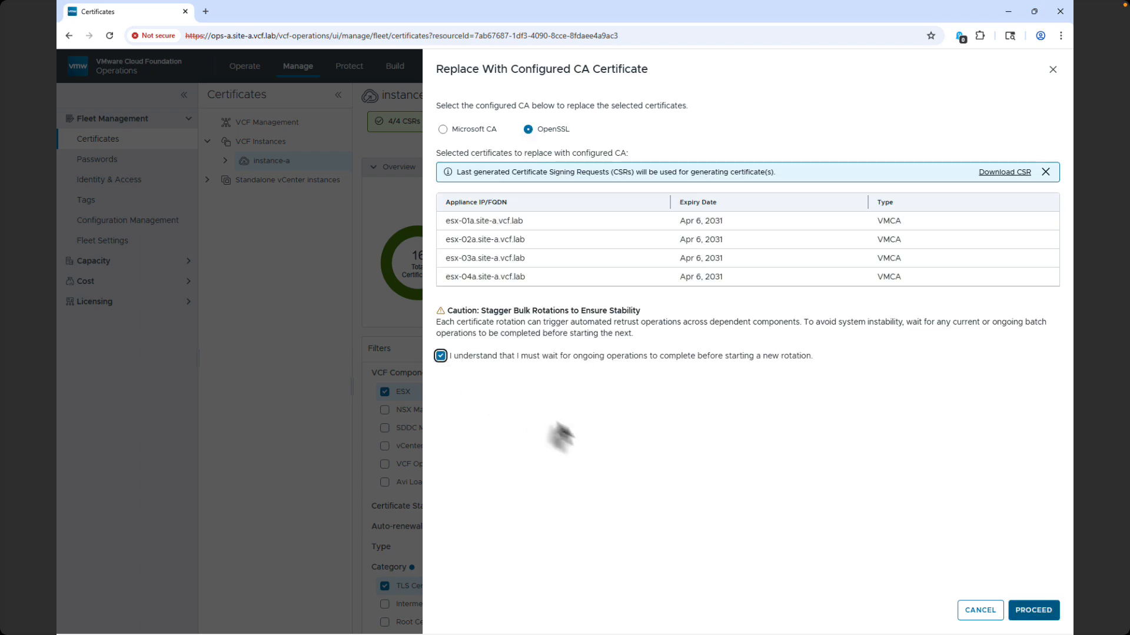
{"action": "left_click", "coordinate": [1034, 610]}
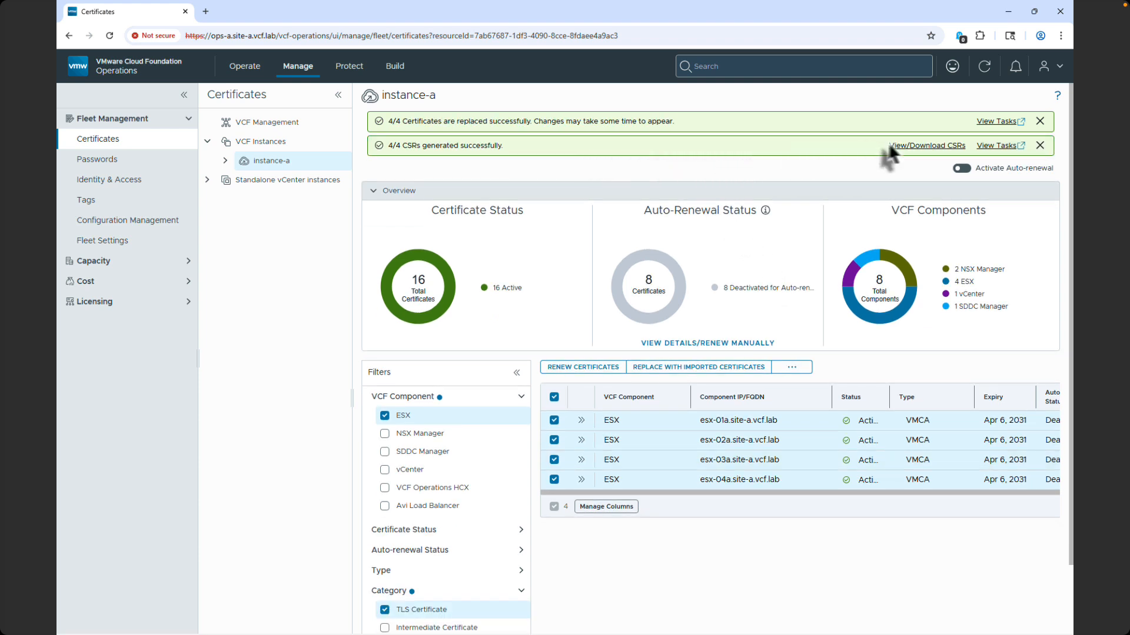
Check the ESX certificate replacement in the management tasks, then close them and reload instance-a's certificate list.
{"action": "left_click", "coordinate": [982, 122]}
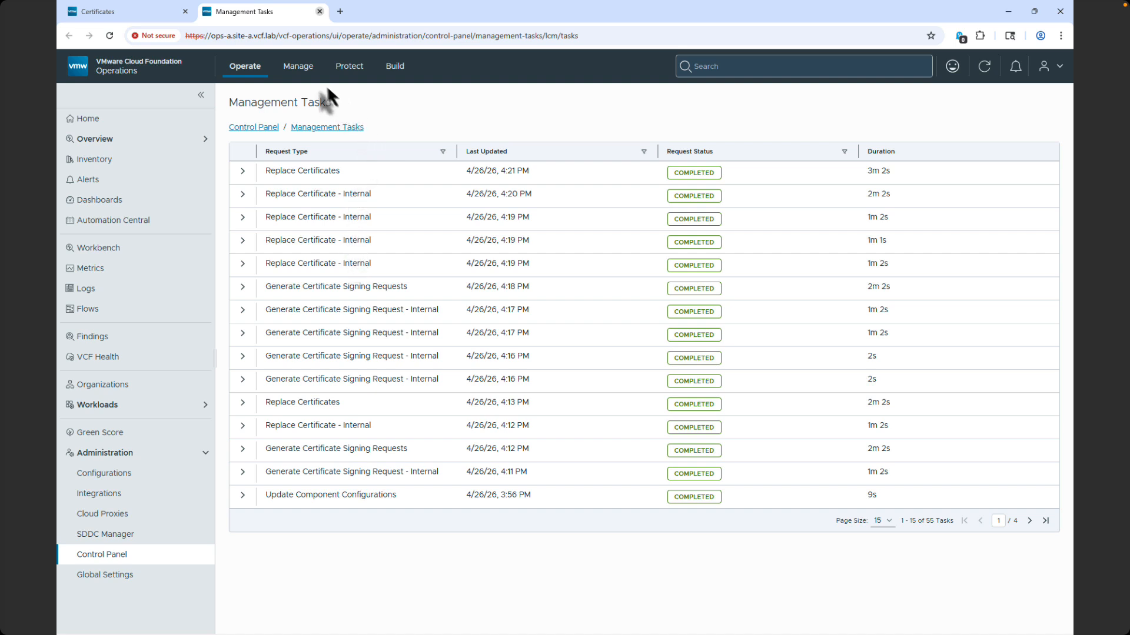
{"action": "key", "text": "ctrl+w"}
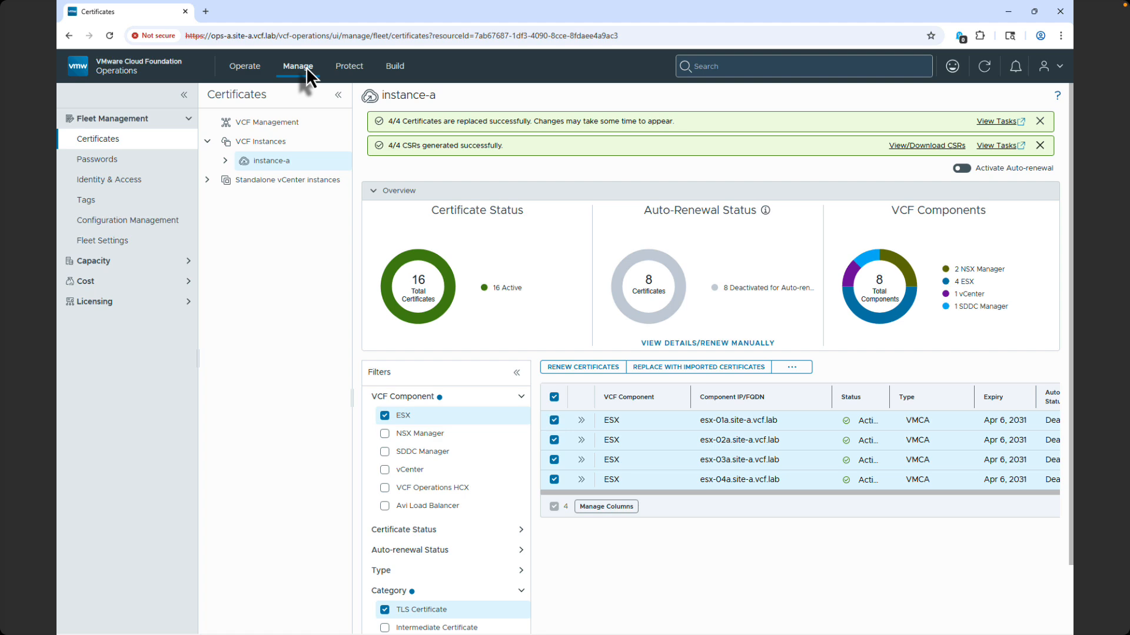
{"action": "left_click", "coordinate": [109, 36]}
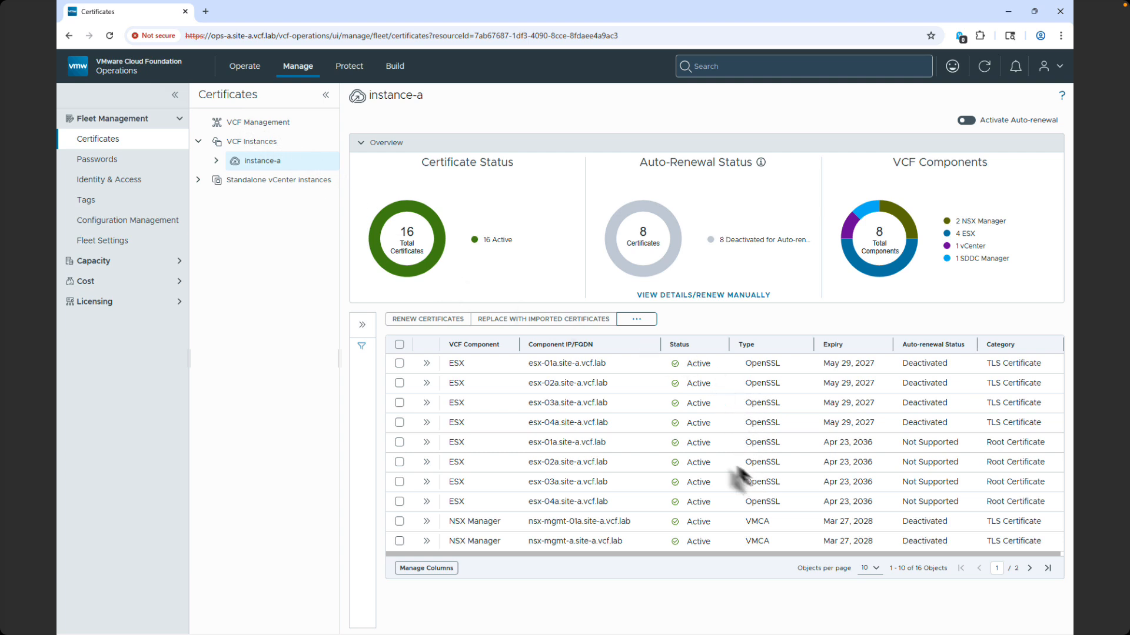
Renew the esx-01a and esx-02a TLS certificates, acknowledging the rotation caution, and dismiss the renewal notice.
{"action": "left_click", "coordinate": [399, 363]}
{"action": "left_click", "coordinate": [400, 384]}
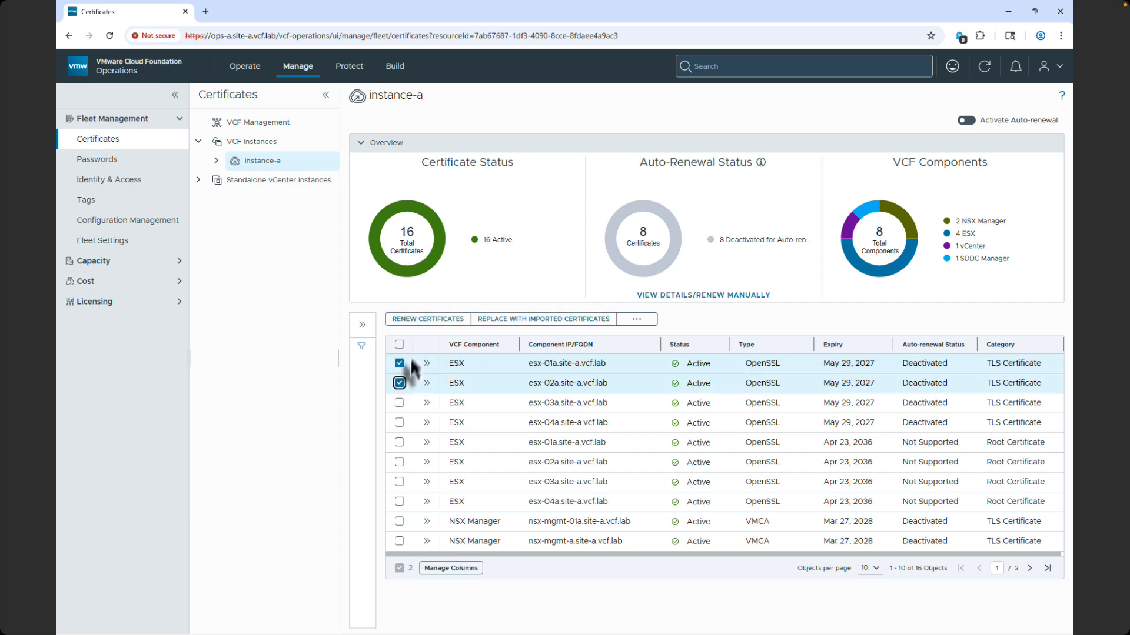
{"action": "left_click", "coordinate": [429, 319]}
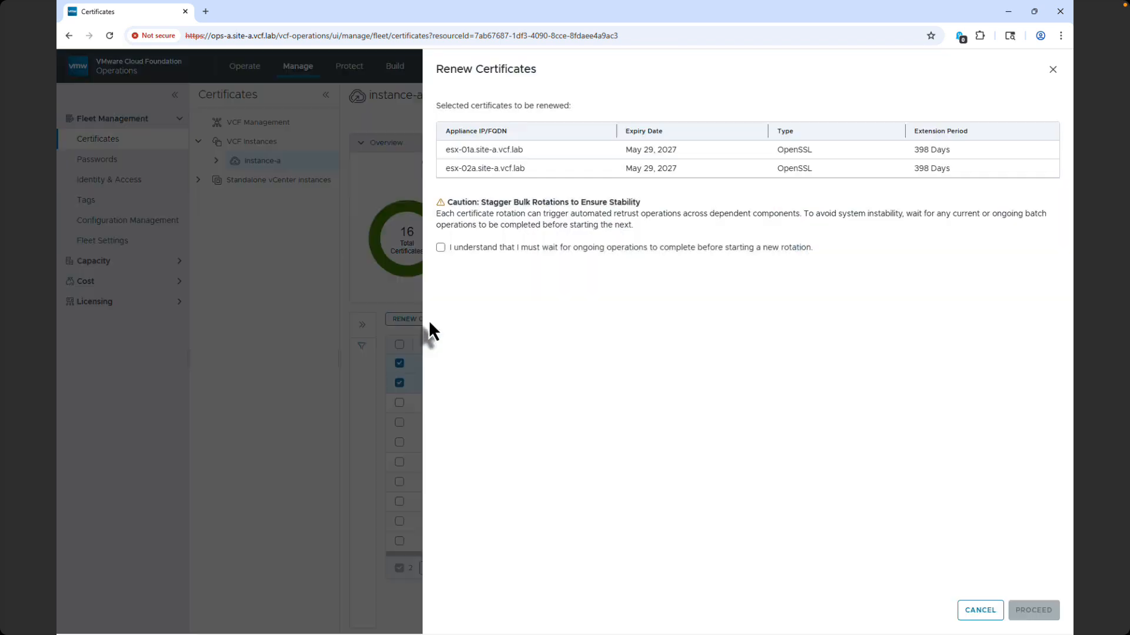
{"action": "left_click", "coordinate": [440, 247]}
{"action": "left_click", "coordinate": [1034, 610]}
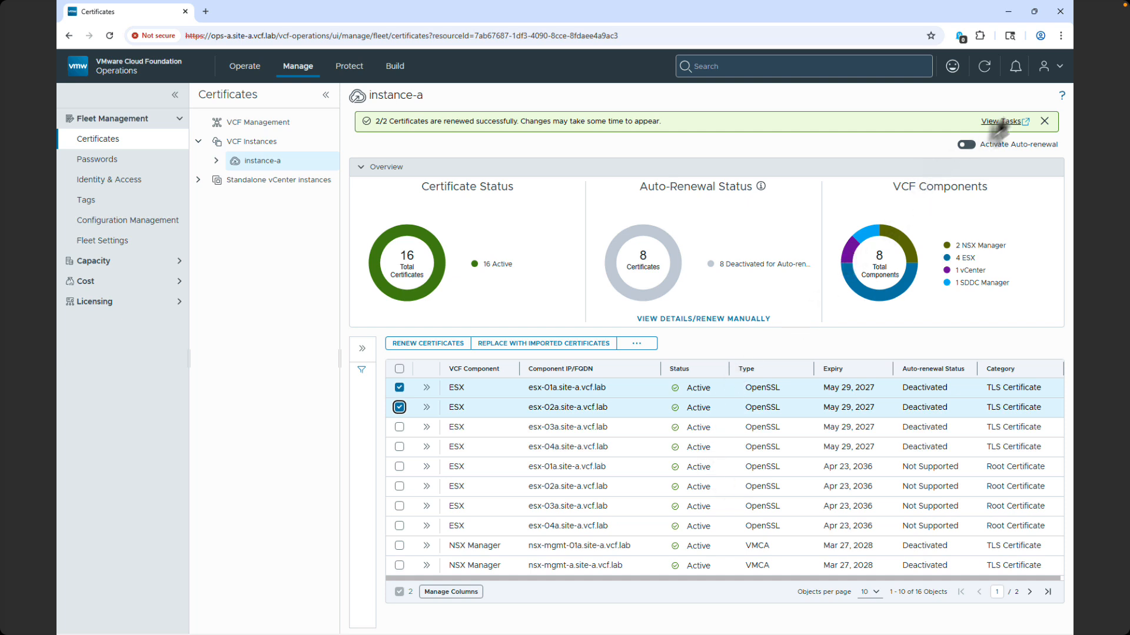
{"action": "left_click", "coordinate": [1044, 121]}
Select all listed certificates and activate certificate auto-renewal for instance-a.
{"action": "left_click", "coordinate": [399, 369]}
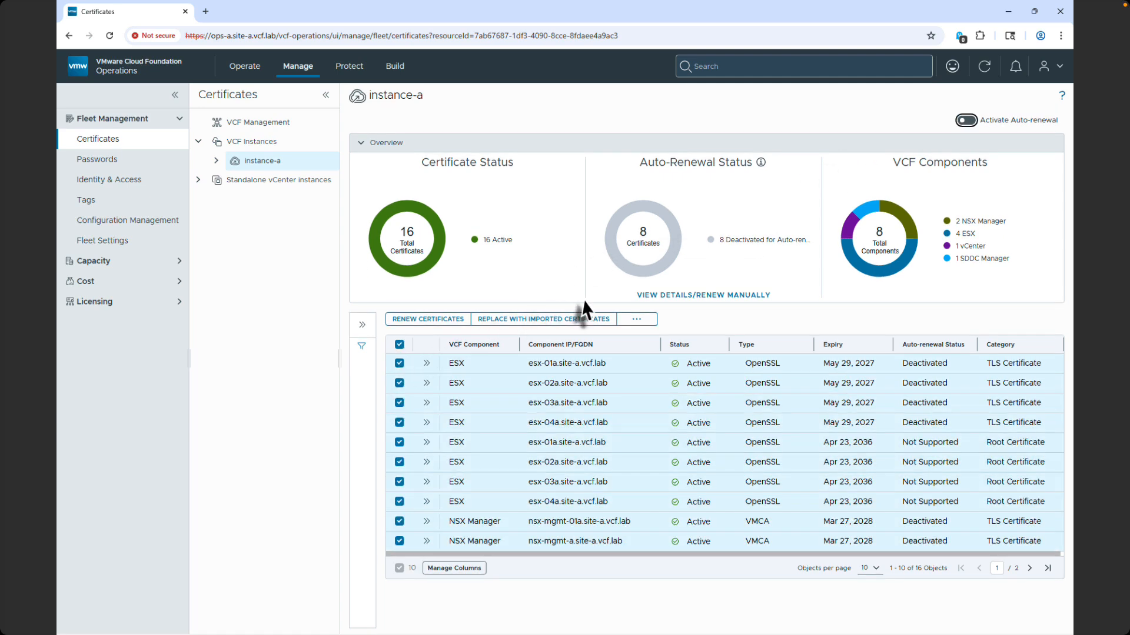
{"action": "left_click", "coordinate": [965, 121]}
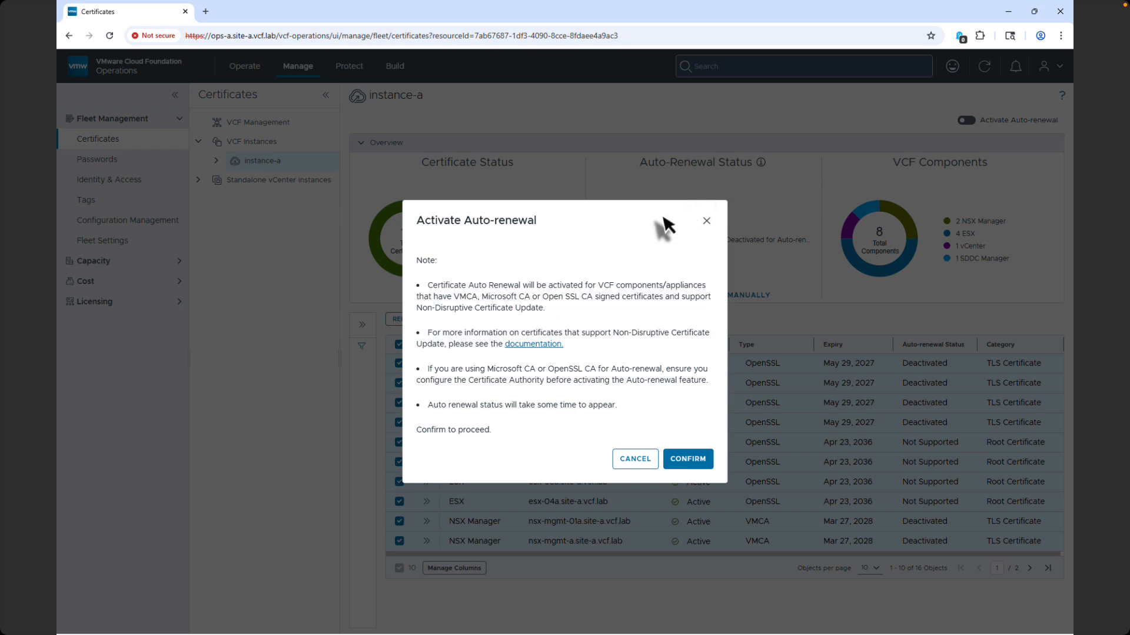
{"action": "left_click", "coordinate": [686, 459]}
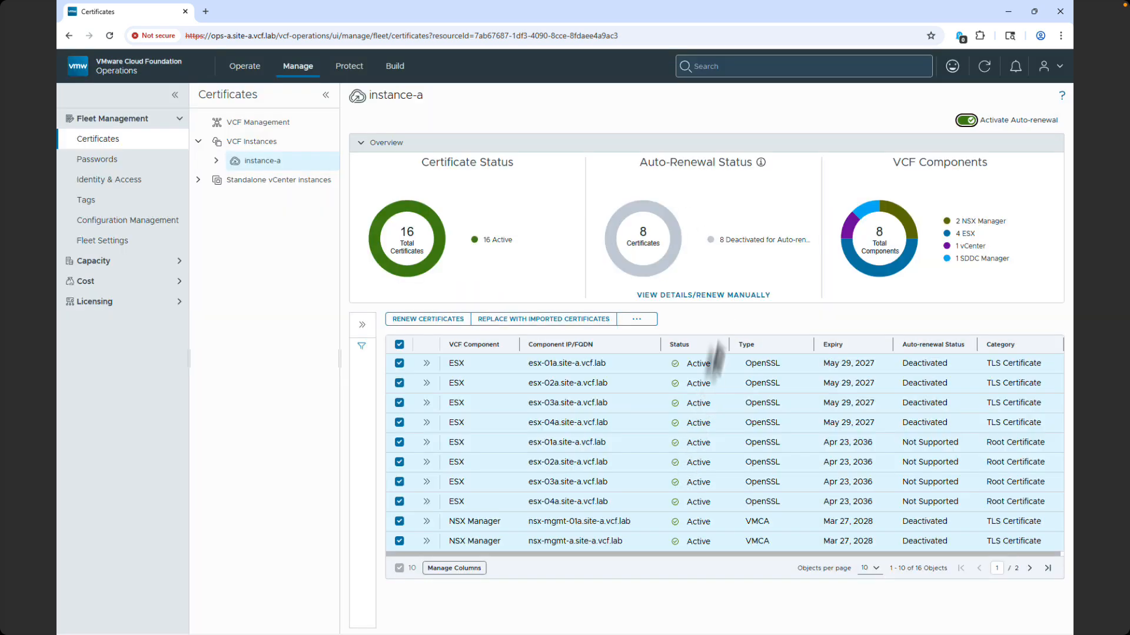
Try to deactivate certificate auto-renewal for instance-a.
{"action": "left_click", "coordinate": [965, 120]}
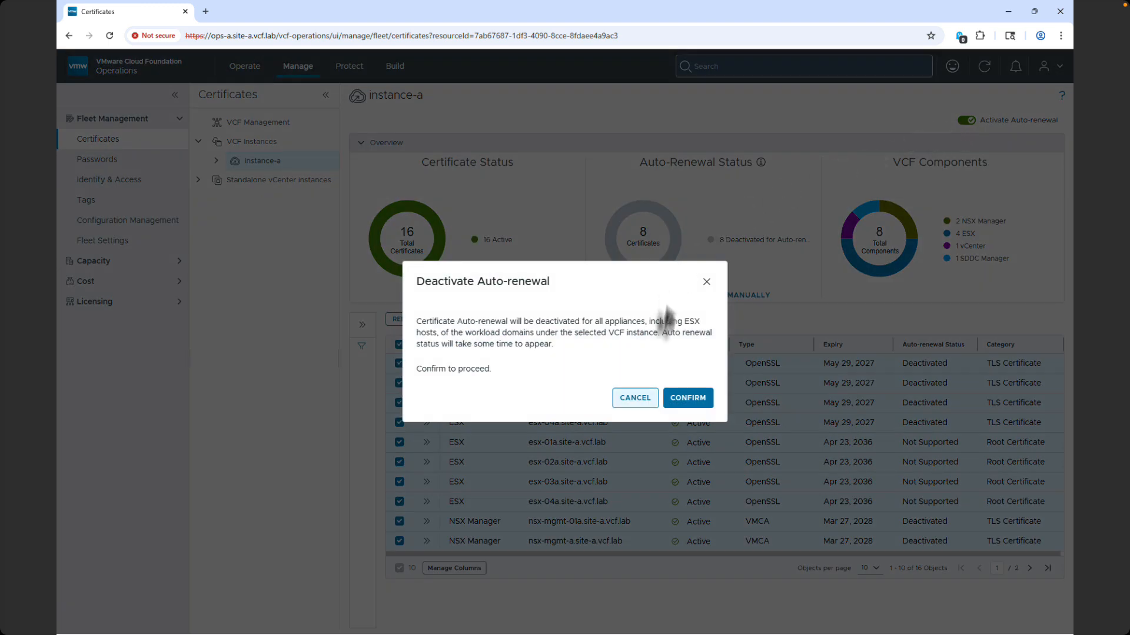
{"action": "left_click", "coordinate": [671, 405]}
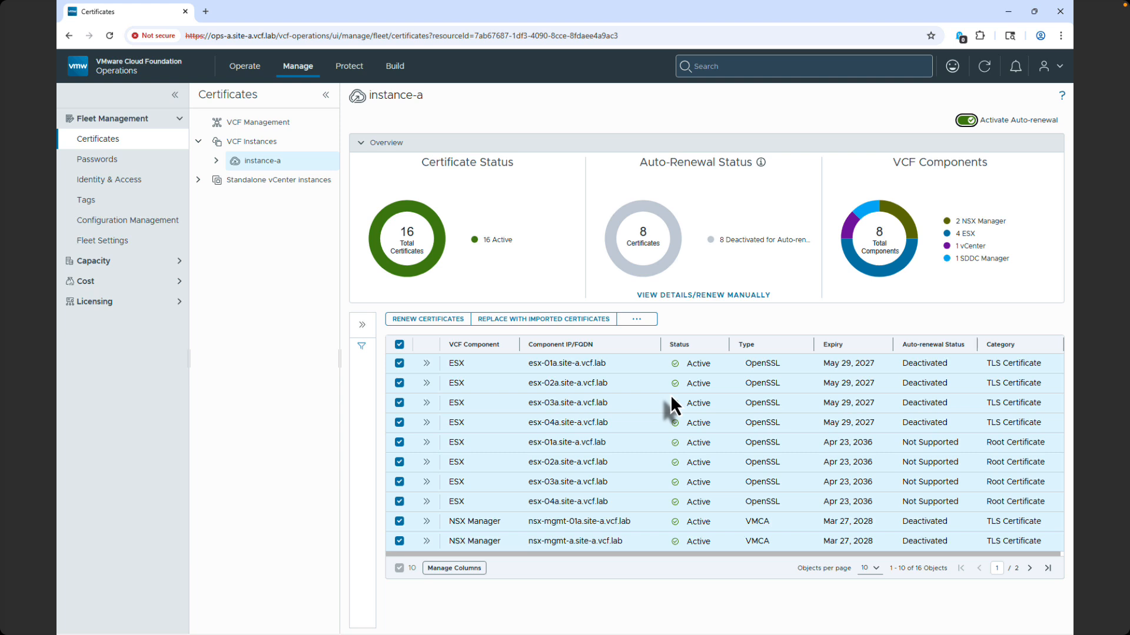
Clear the selection, select only the nsx-mgmt-01a and nsx-mgmt-a NSX Manager TLS certificates, and start importing certificates.
{"action": "left_click", "coordinate": [400, 344]}
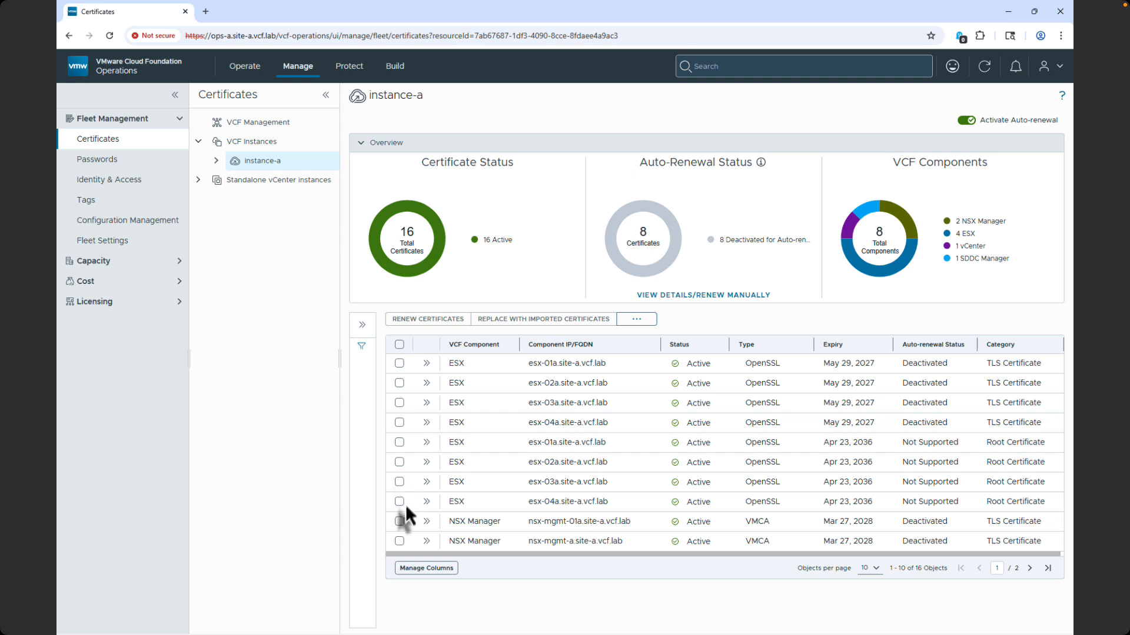
{"action": "left_click", "coordinate": [402, 520]}
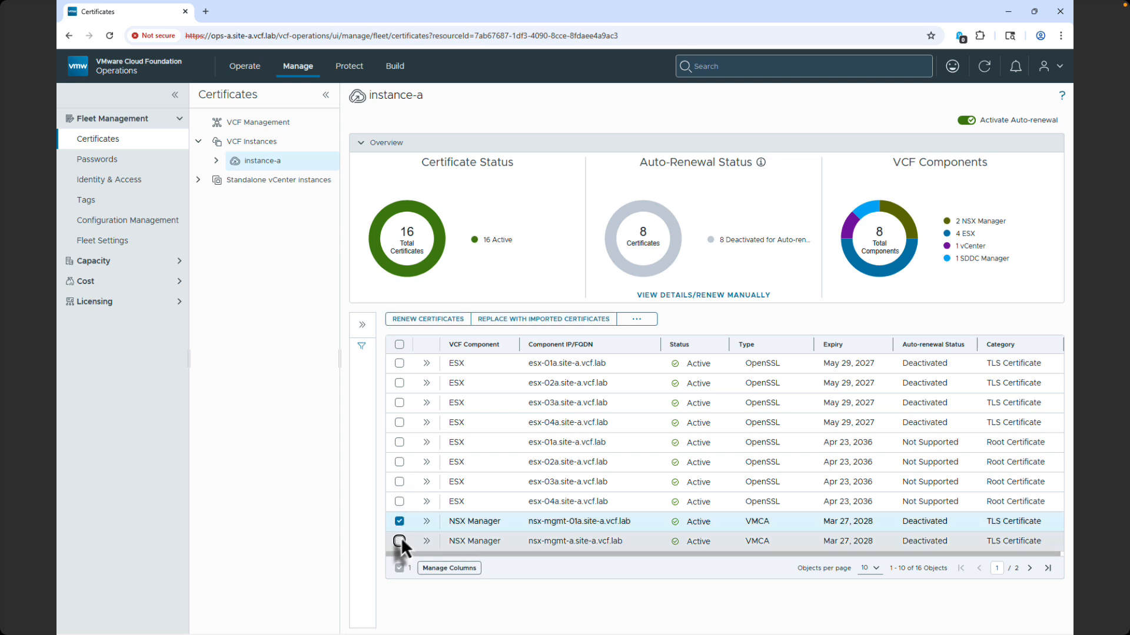
{"action": "left_click", "coordinate": [400, 539]}
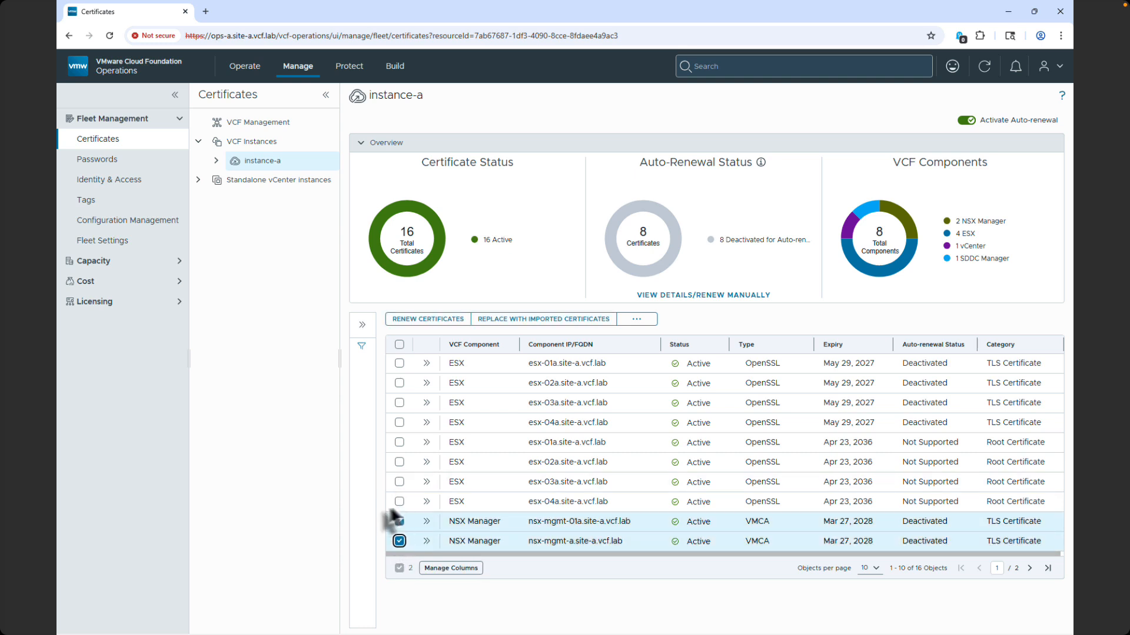
{"action": "left_click", "coordinate": [627, 319]}
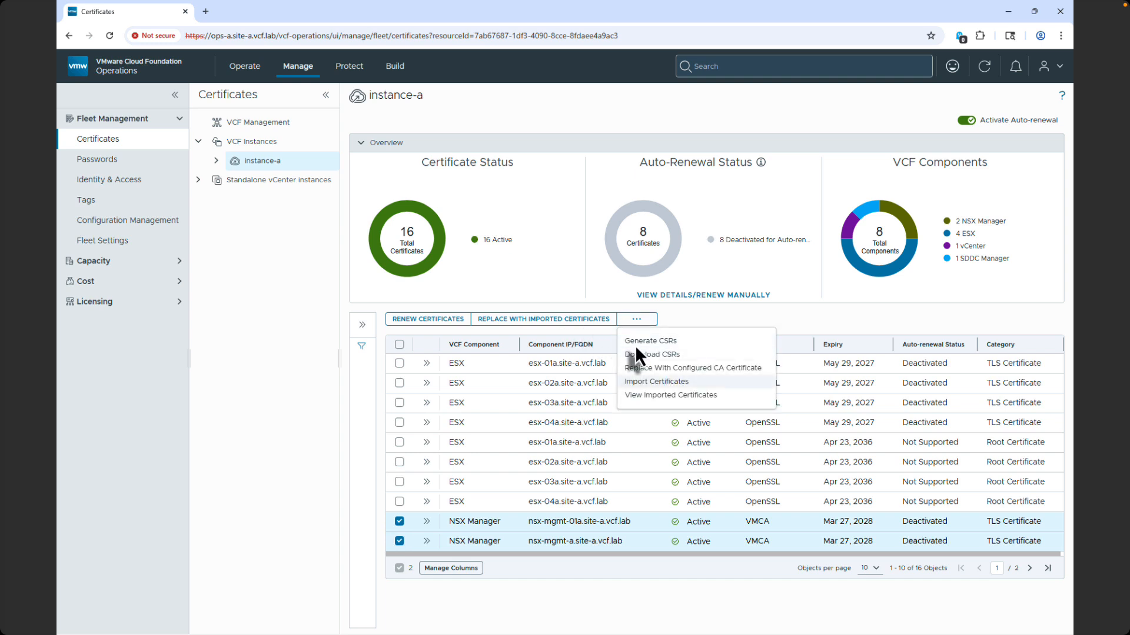
{"action": "left_click", "coordinate": [644, 382]}
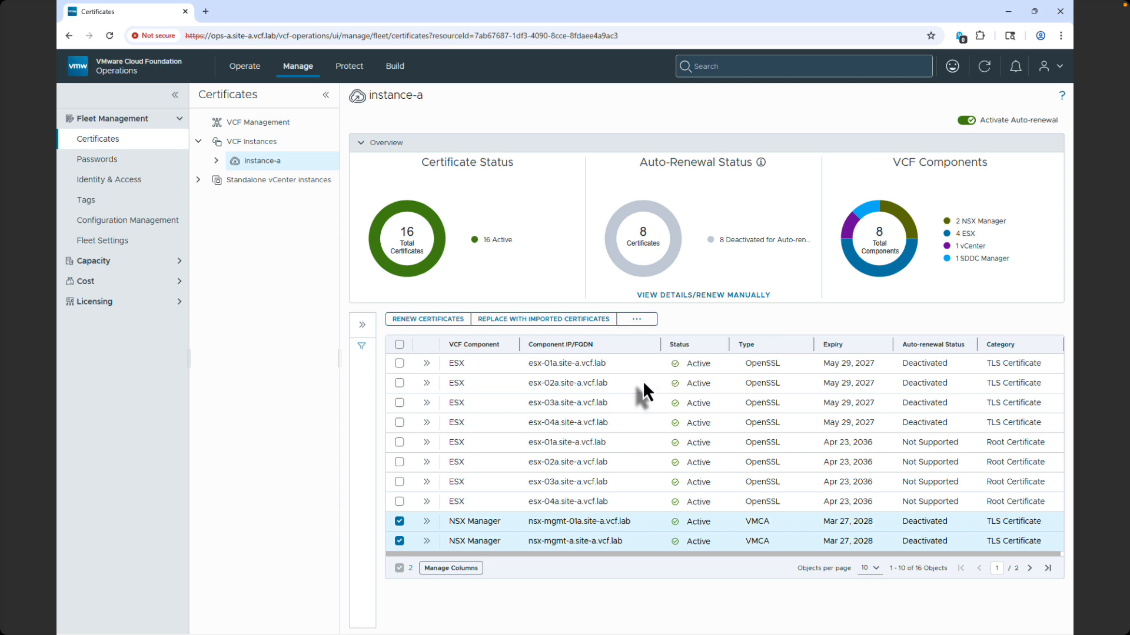